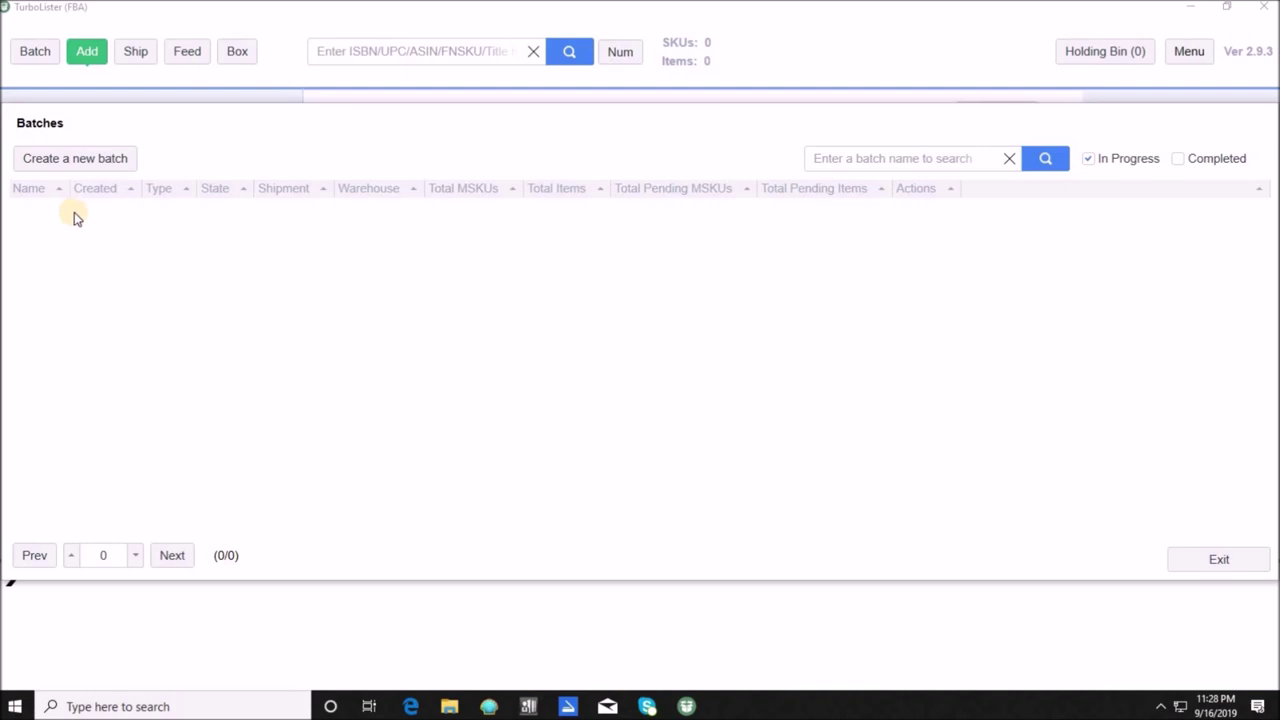
# - Create a batch with SKU prefix 2019BOOK, Box Content None, and Private workflow
pyautogui.click(77, 160)
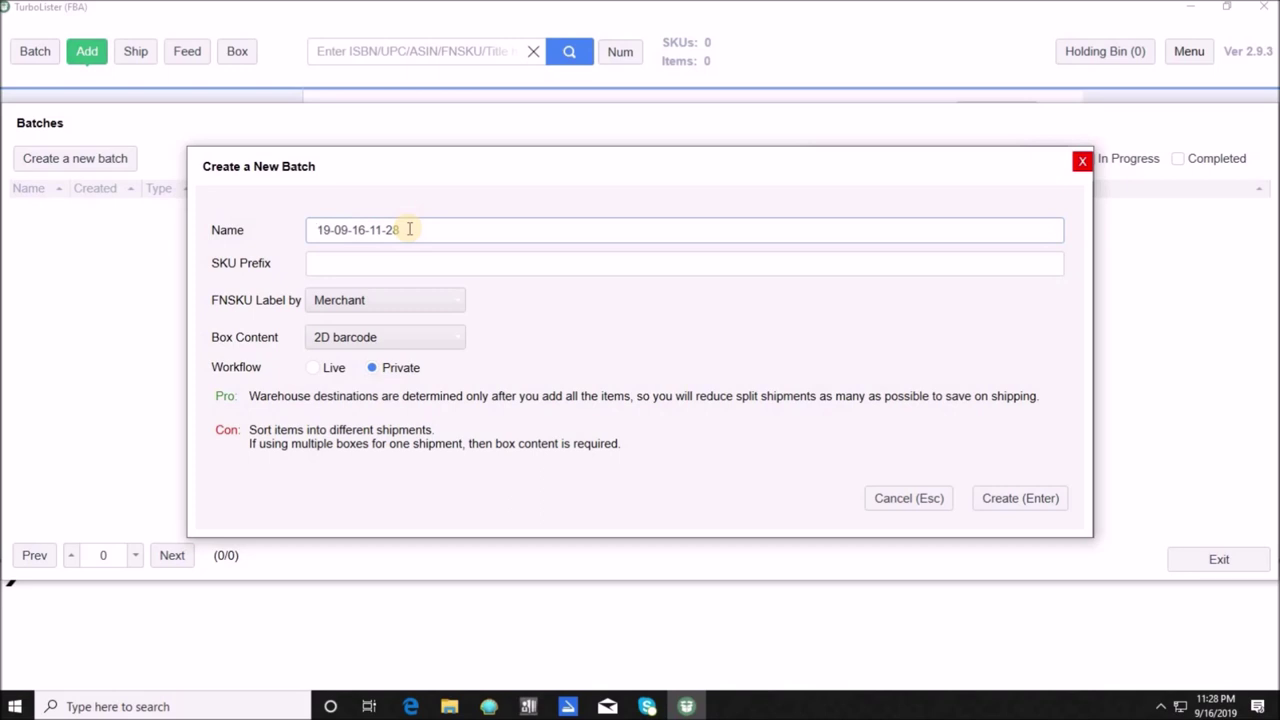
pyautogui.click(328, 264)
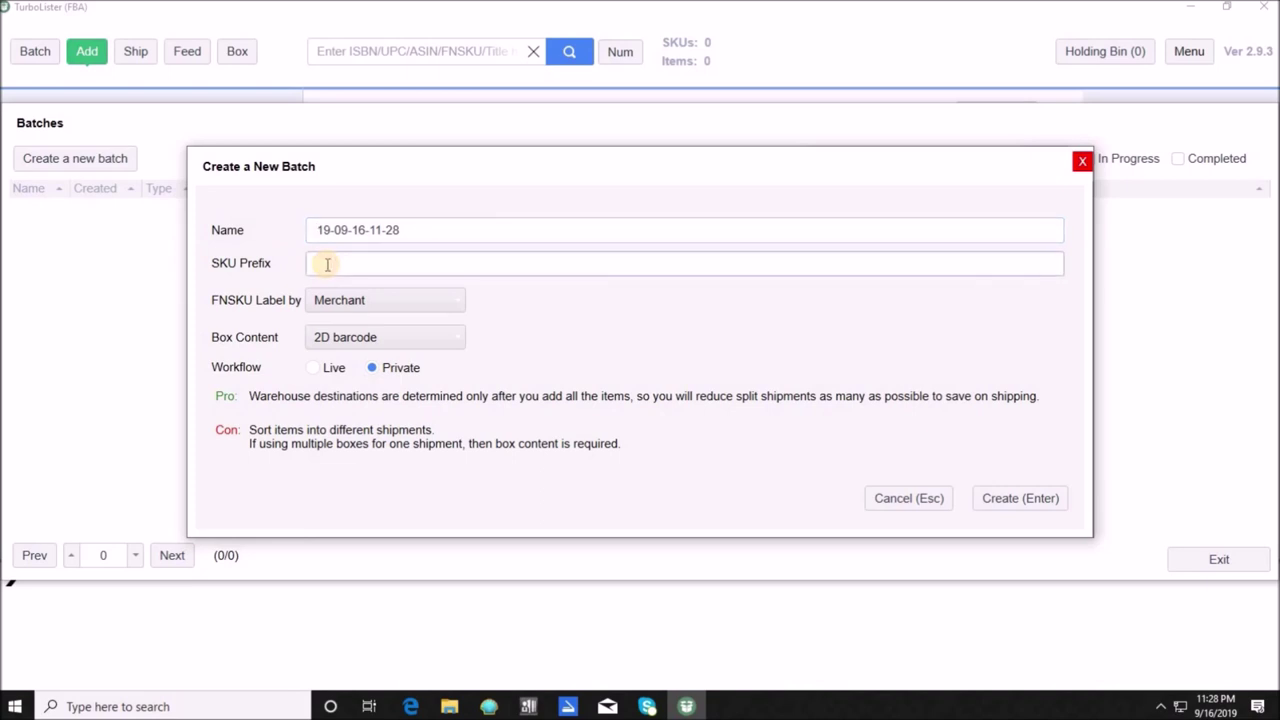
pyautogui.write('2019BOOK')
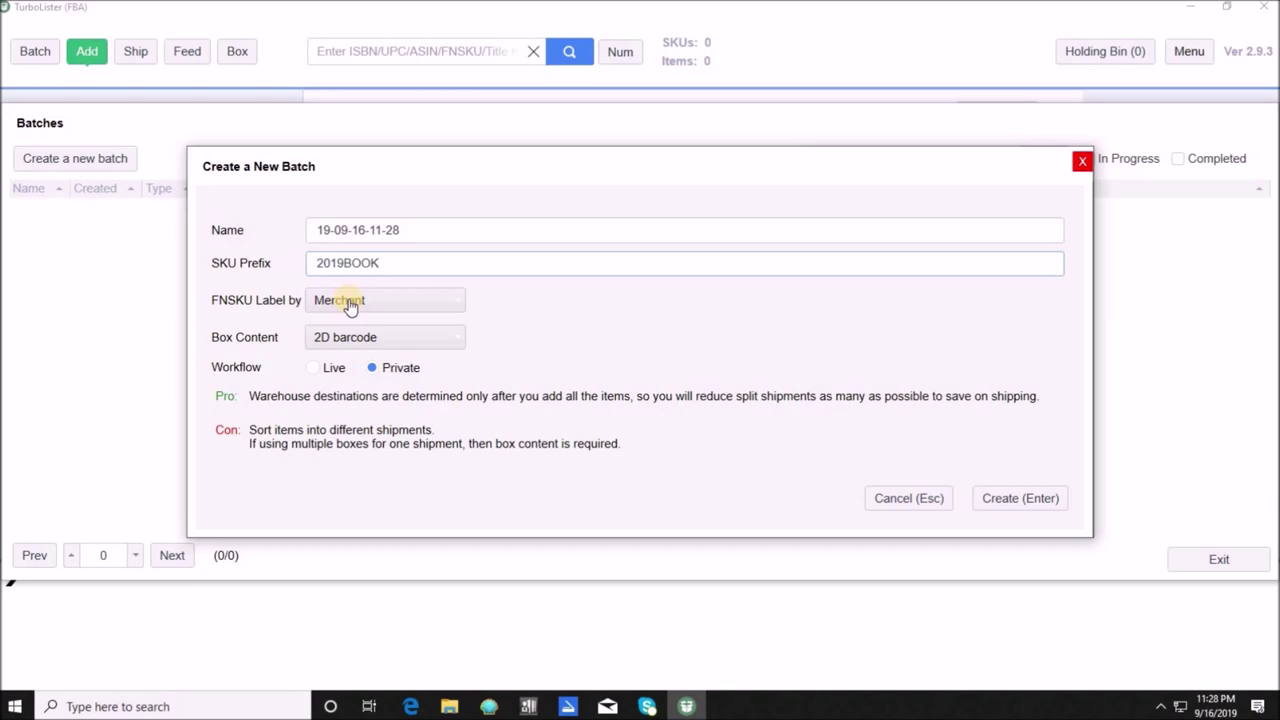
pyautogui.click(450, 346)
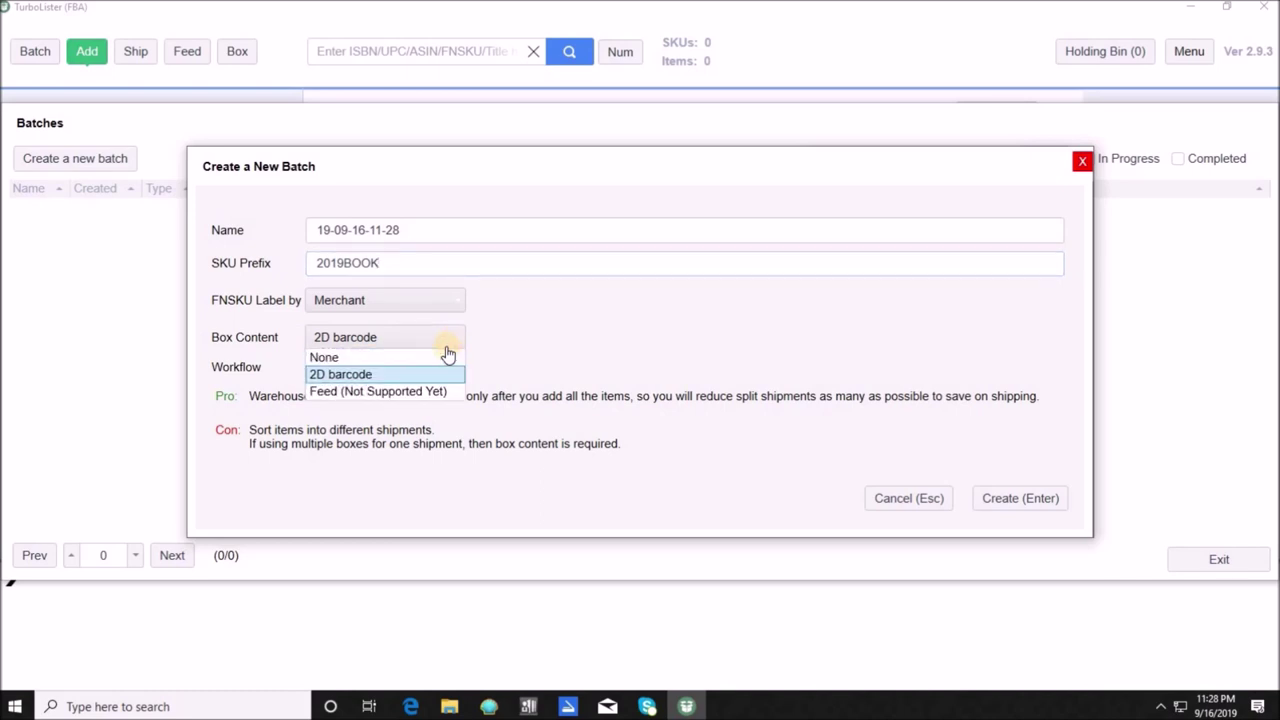
pyautogui.click(351, 358)
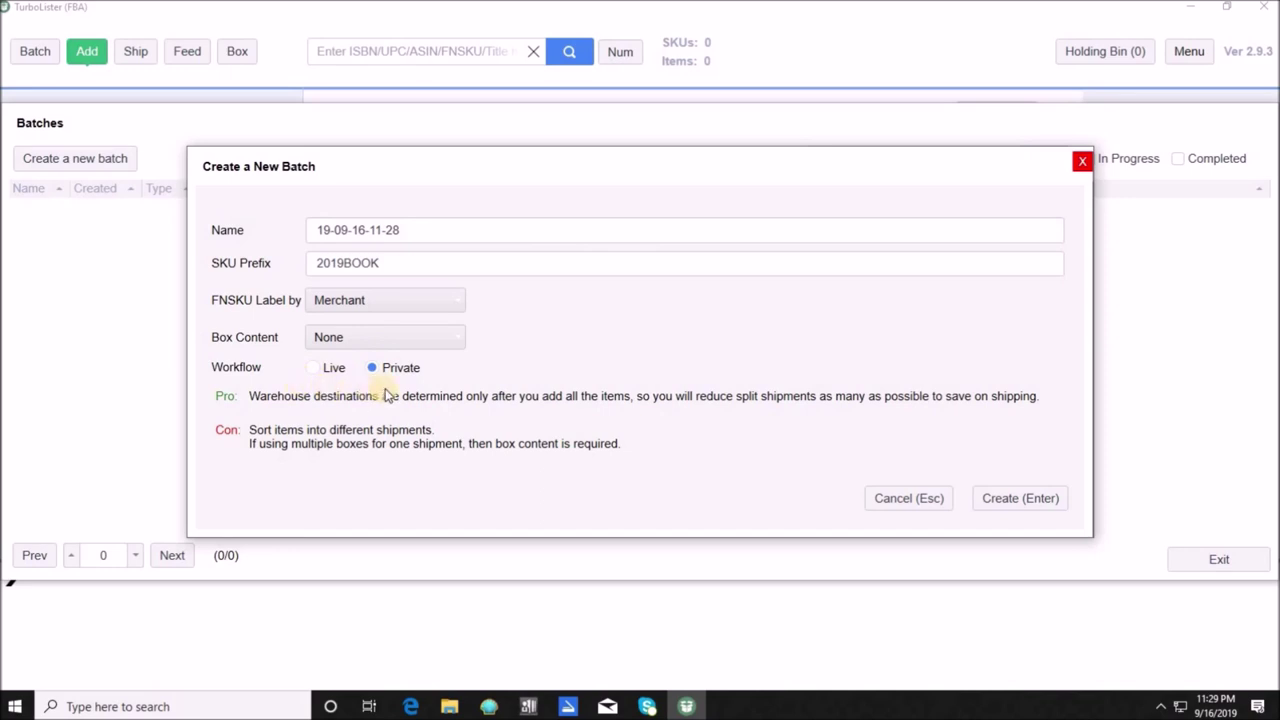
pyautogui.click(315, 369)
pyautogui.click(369, 370)
pyautogui.click(1022, 498)
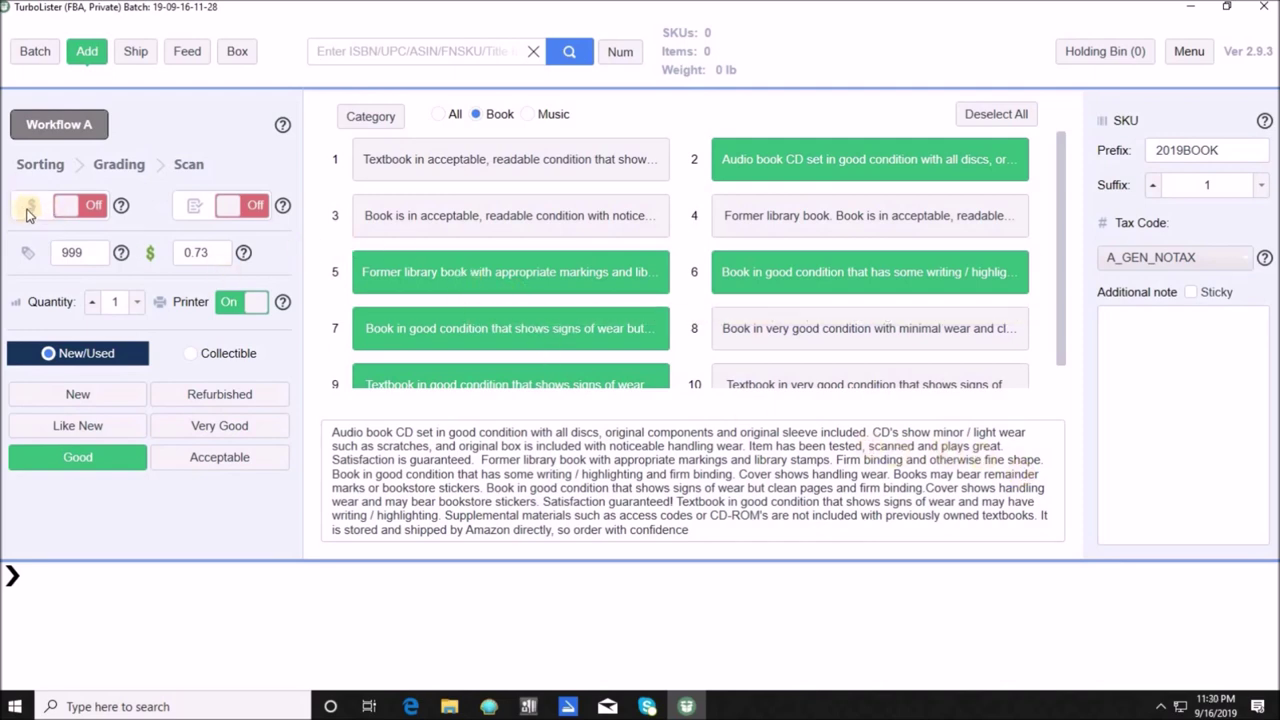
pyautogui.click(91, 207)
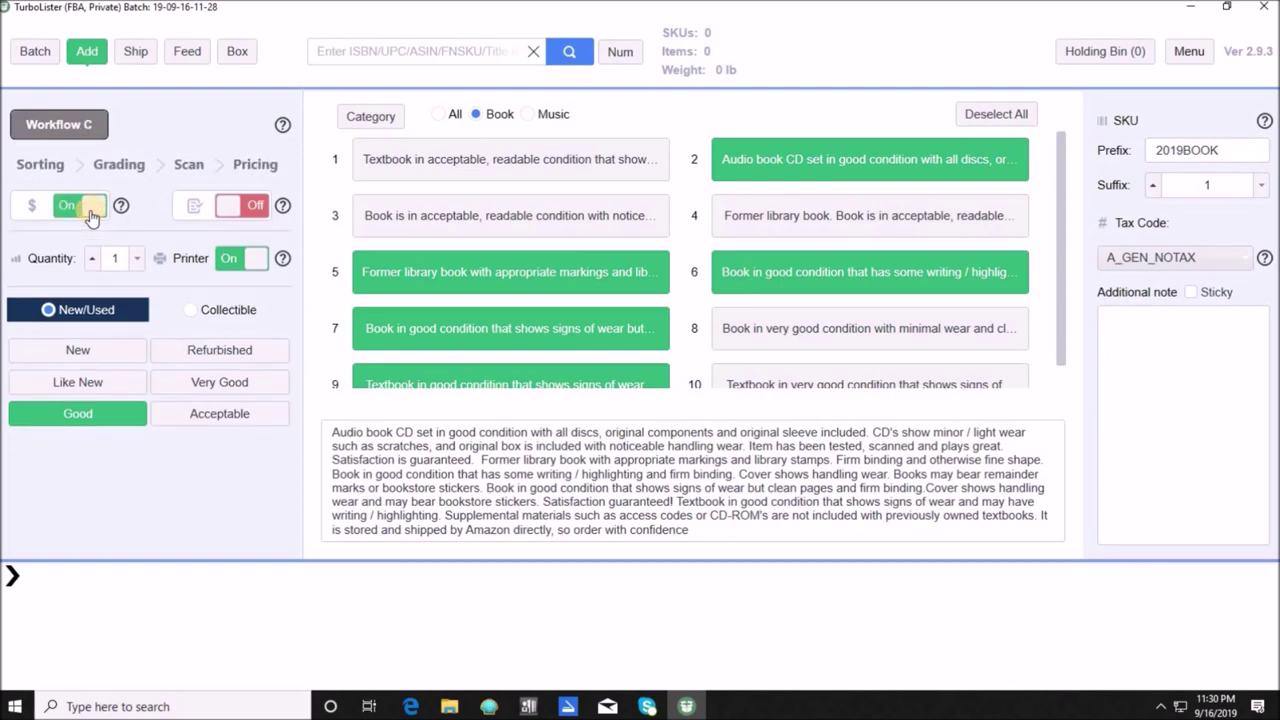
pyautogui.click(89, 210)
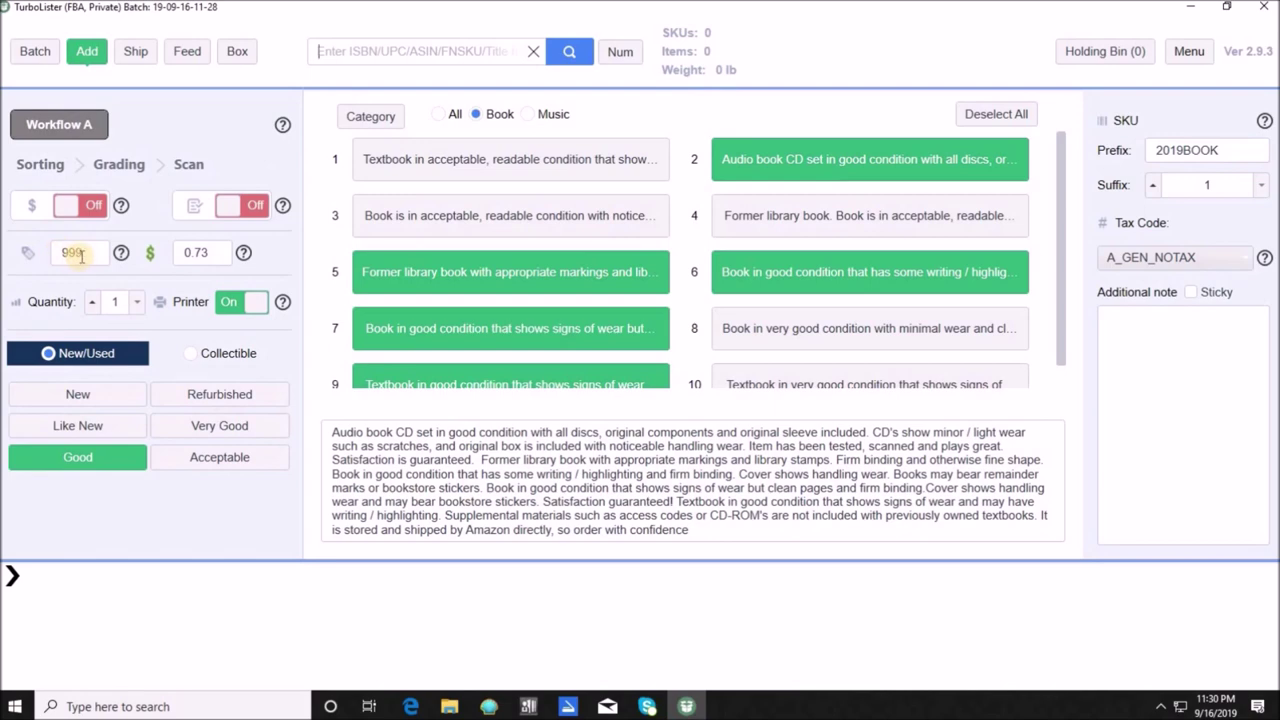
pyautogui.click(251, 207)
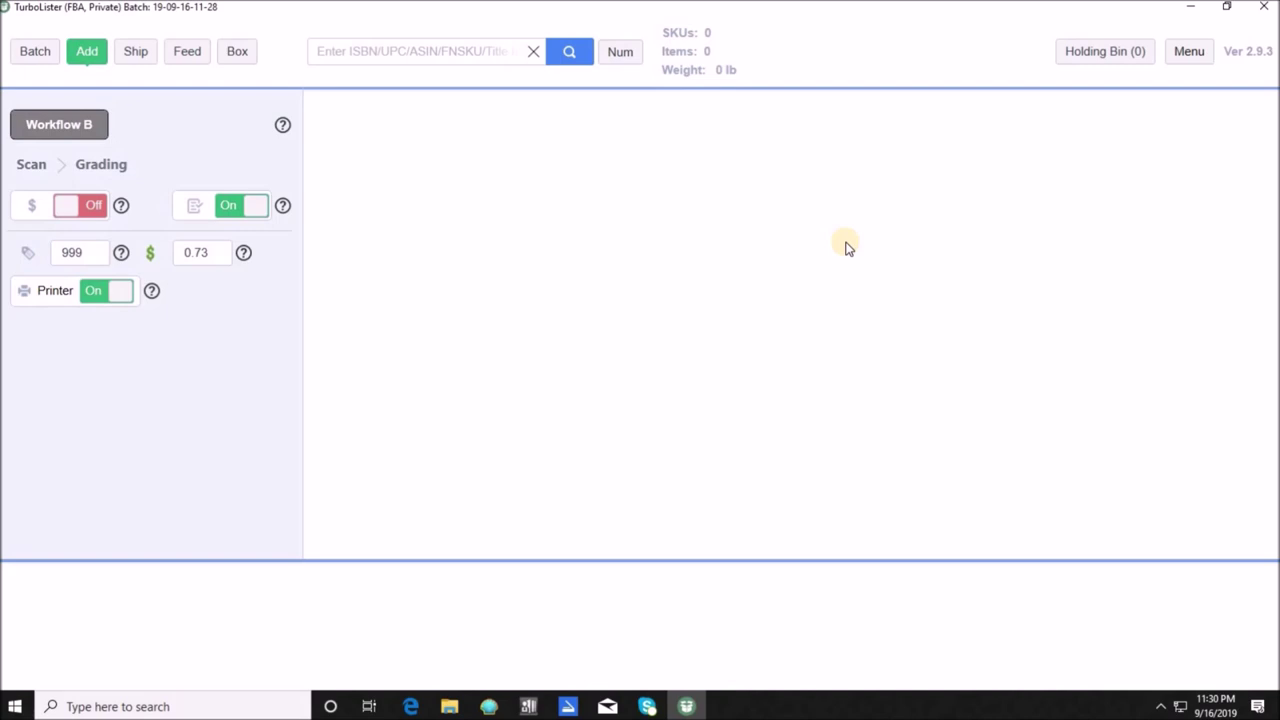
pyautogui.click(249, 218)
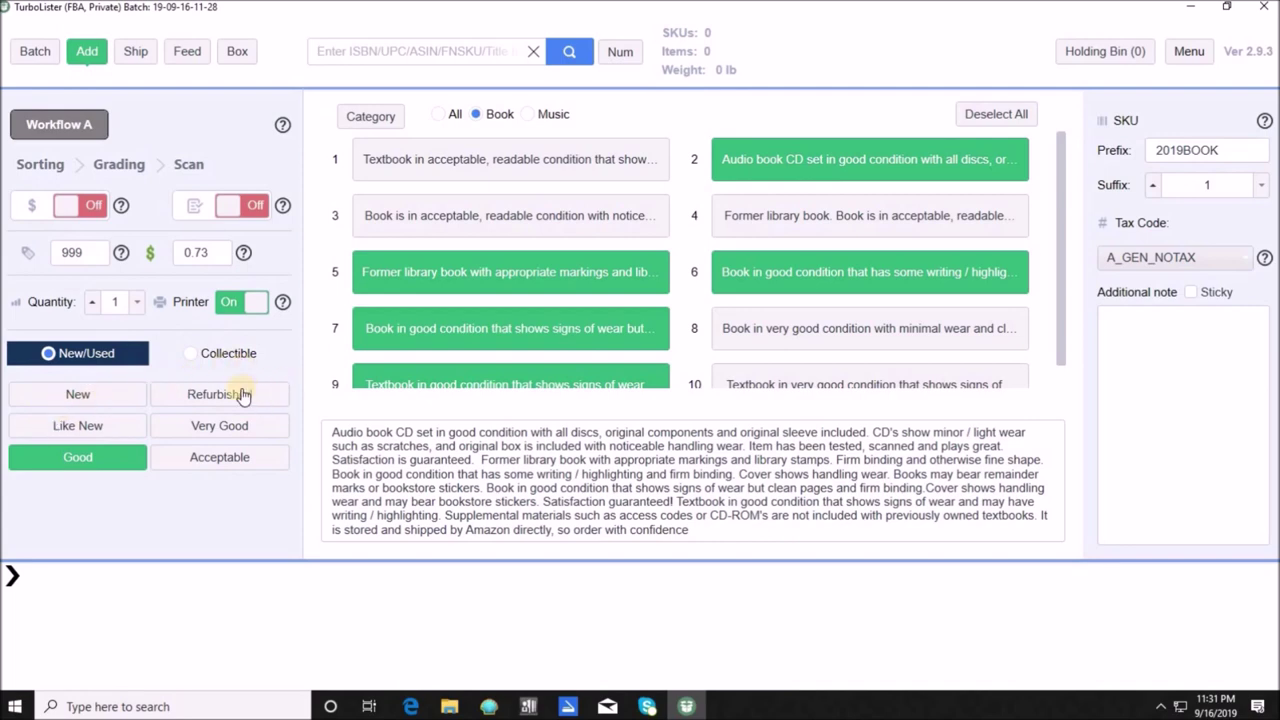
# - Grade the book Acceptable, keeping only condition note 3 about noticeable cover and page wear
pyautogui.click(227, 460)
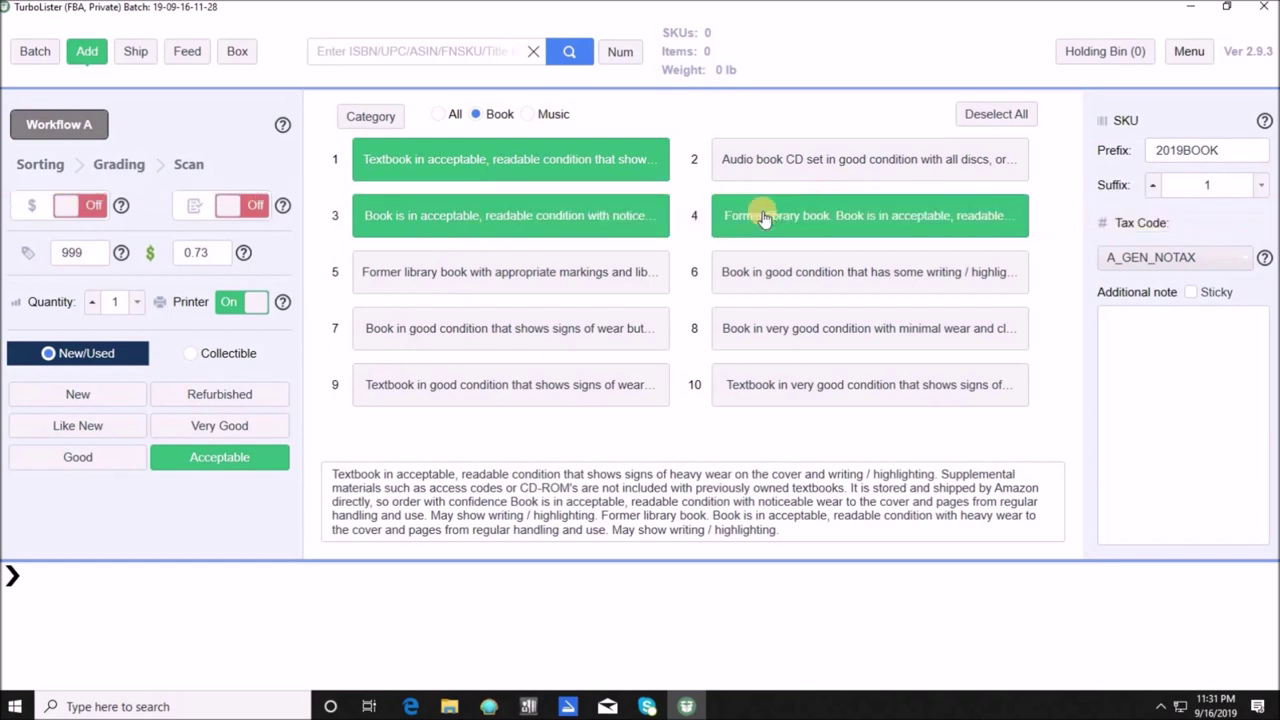
pyautogui.click(884, 222)
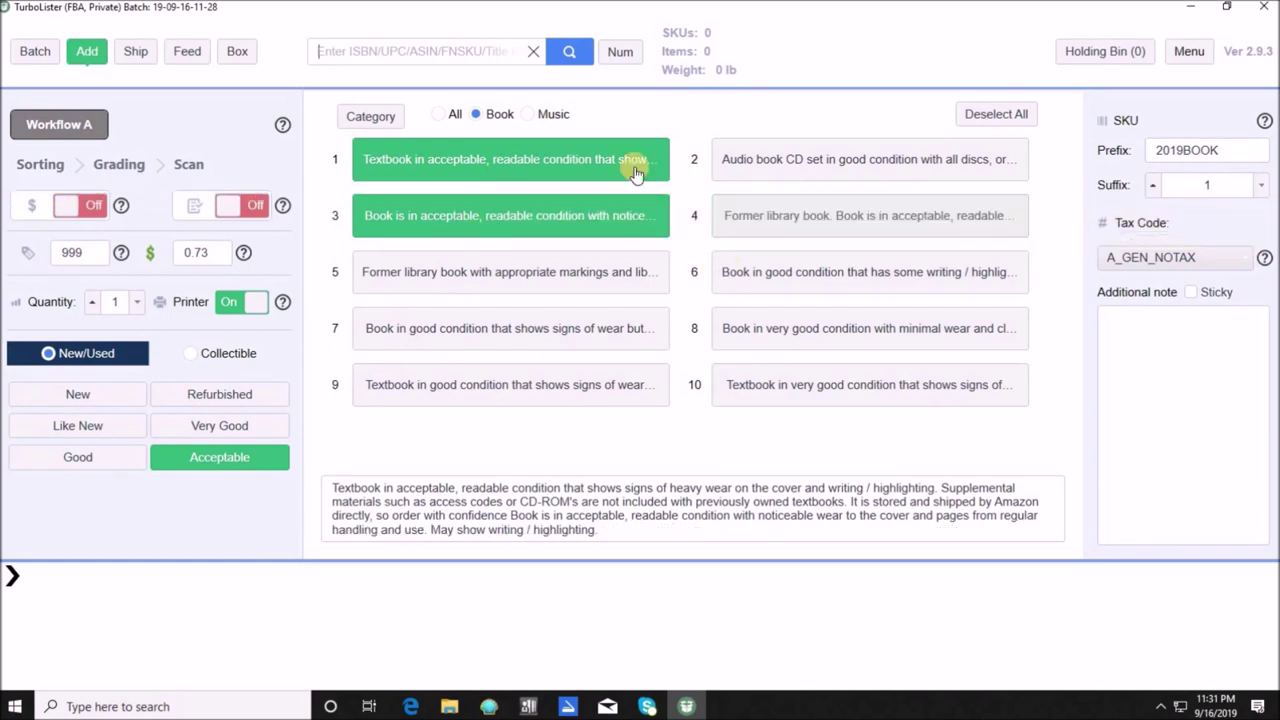
pyautogui.click(586, 163)
pyautogui.click(546, 222)
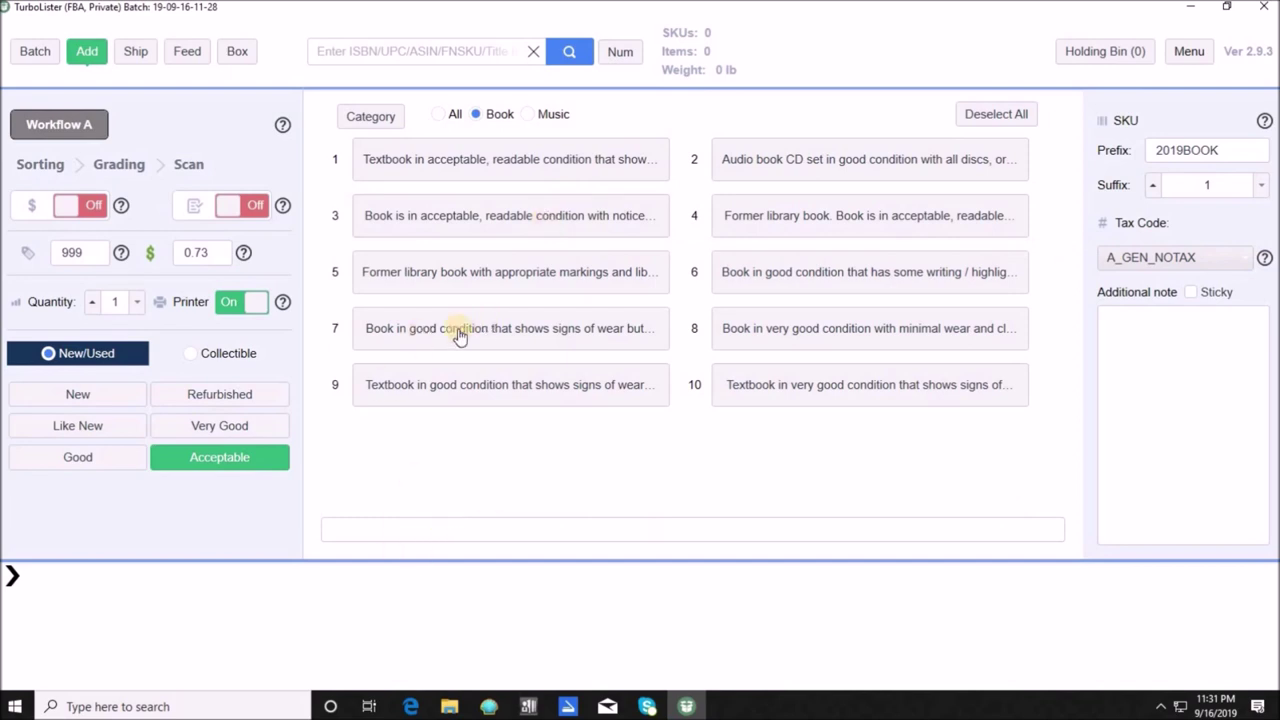
pyautogui.click(548, 223)
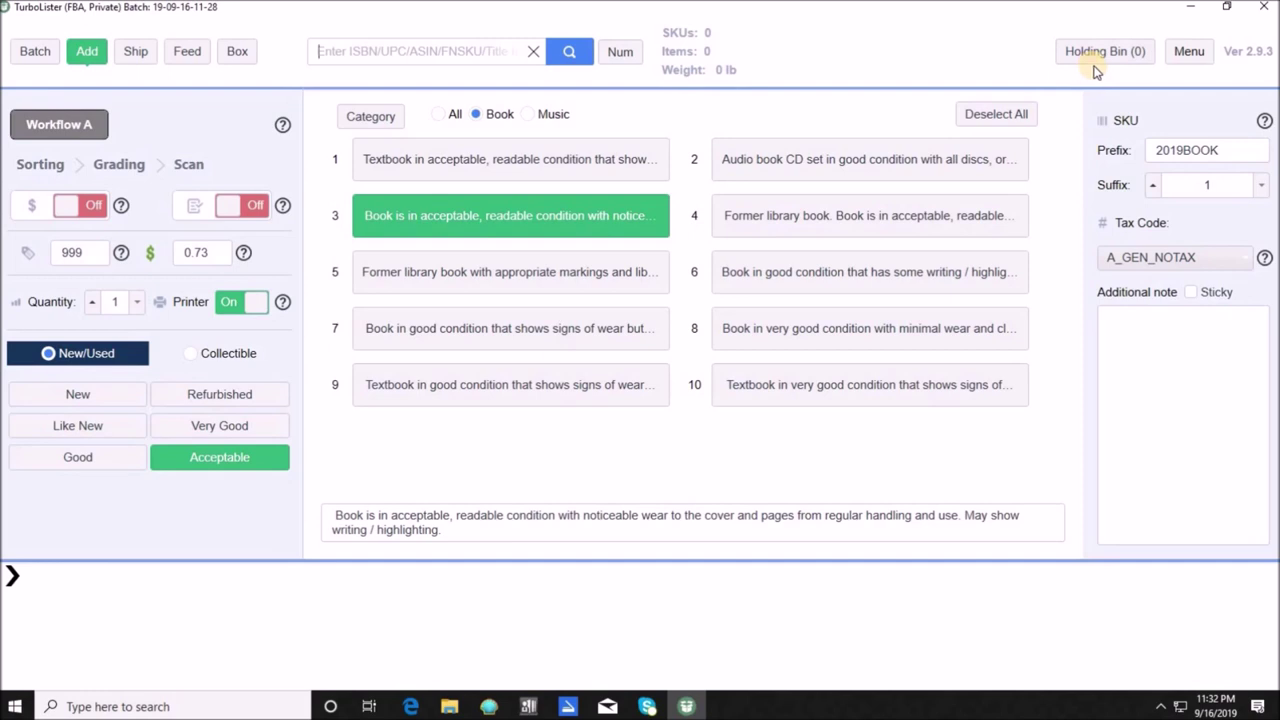
# - Set FNSKU labels to the DYMO LabelWriter 450 with 30336 paper and Auto Print on, then test-print
pyautogui.click(1190, 53)
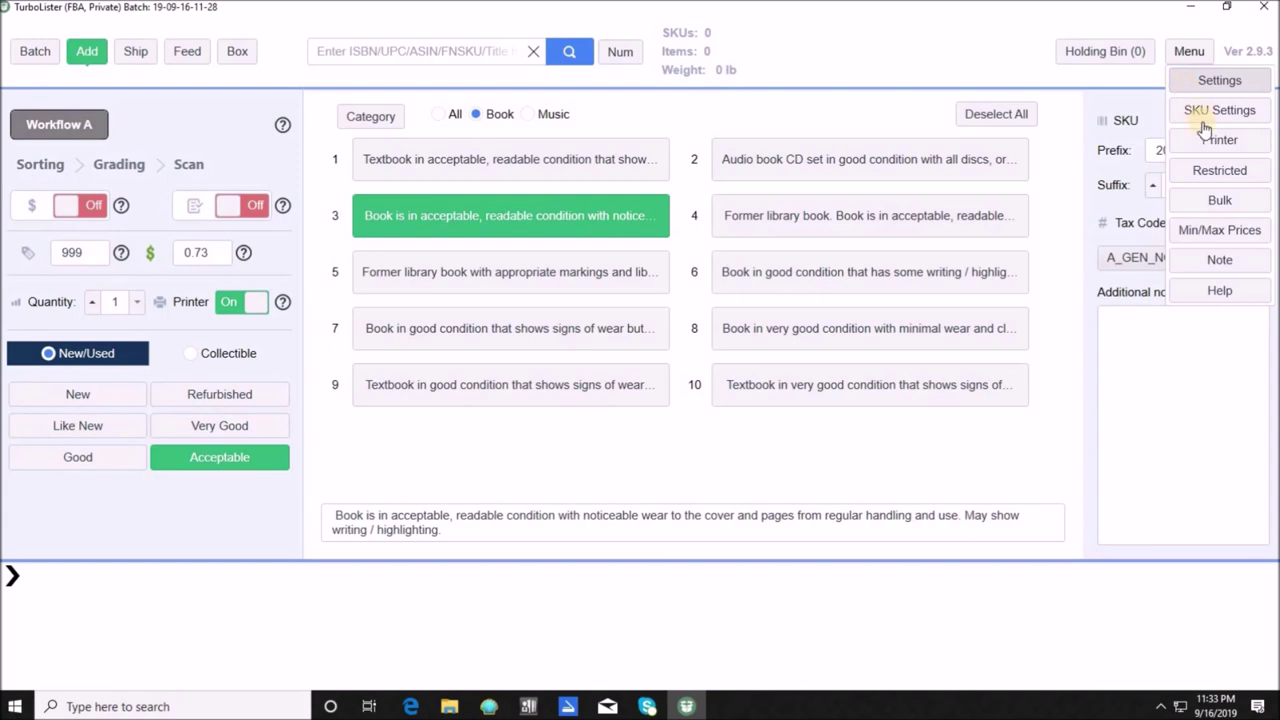
pyautogui.click(1201, 111)
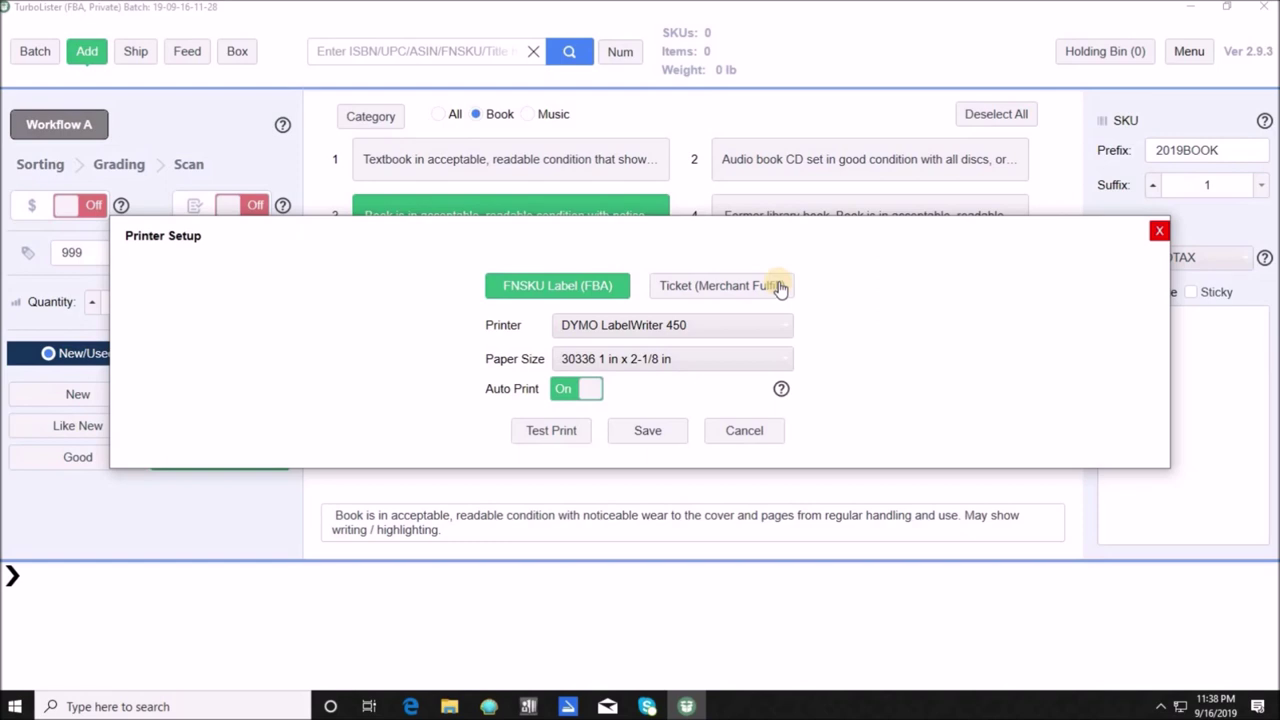
pyautogui.click(566, 393)
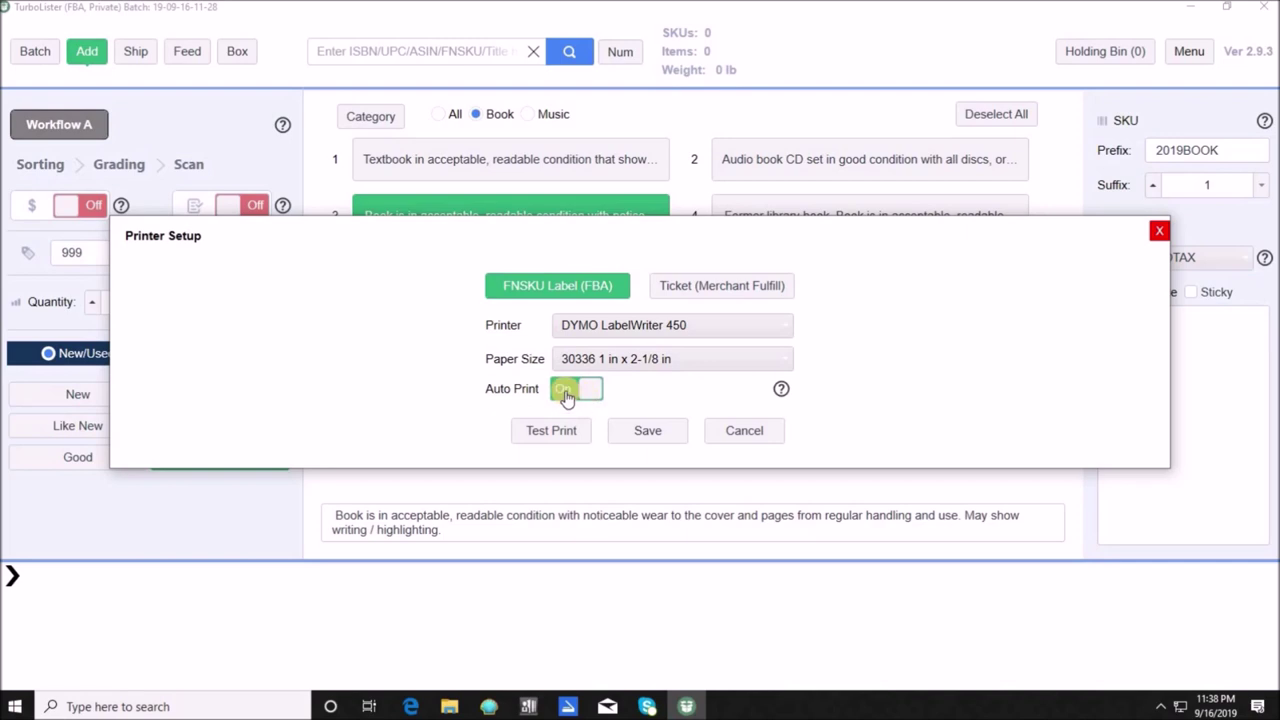
pyautogui.click(559, 440)
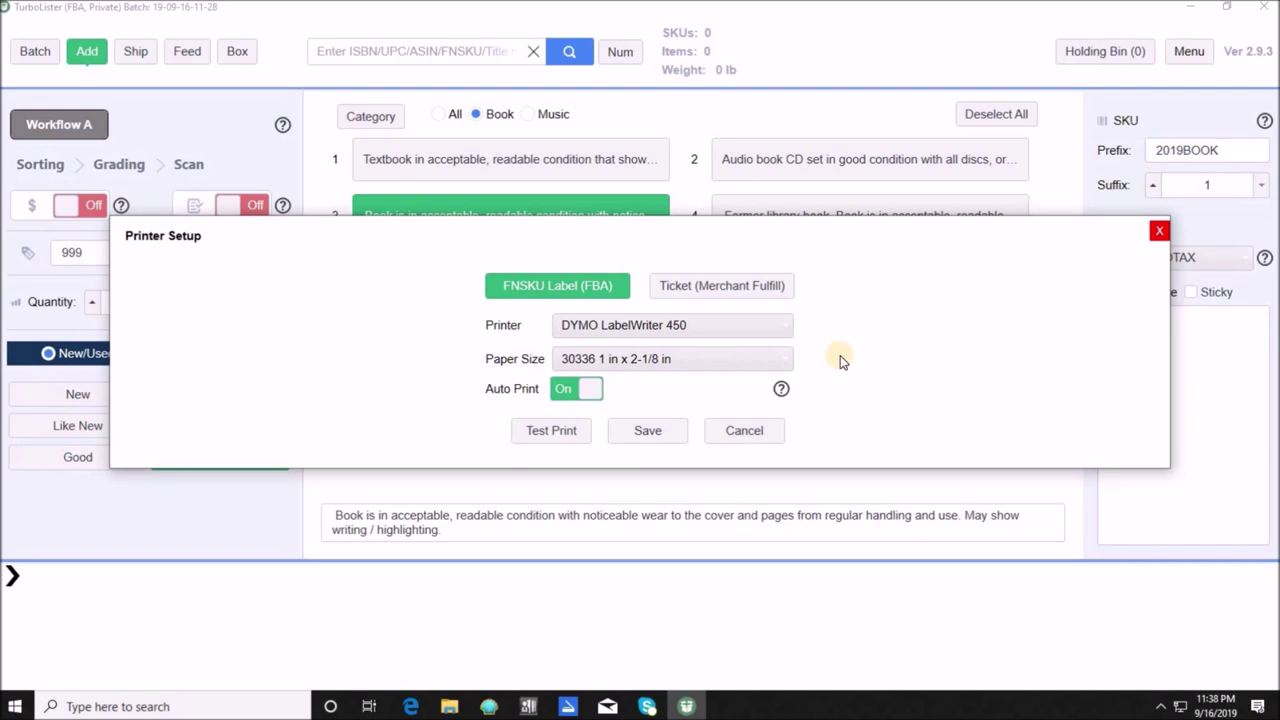
pyautogui.click(552, 436)
pyautogui.click(745, 432)
pyautogui.click(1186, 51)
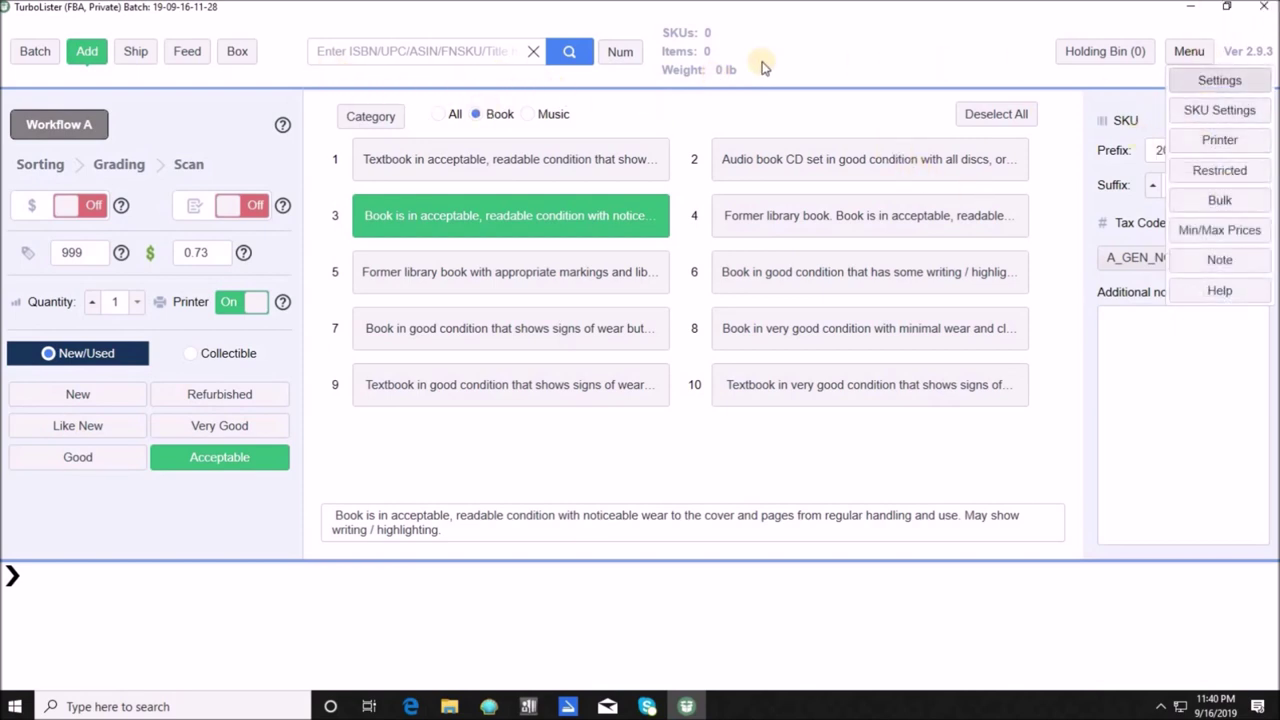
# - Dismiss the options menu and put the cursor in the ISBN search field
pyautogui.click(327, 51)
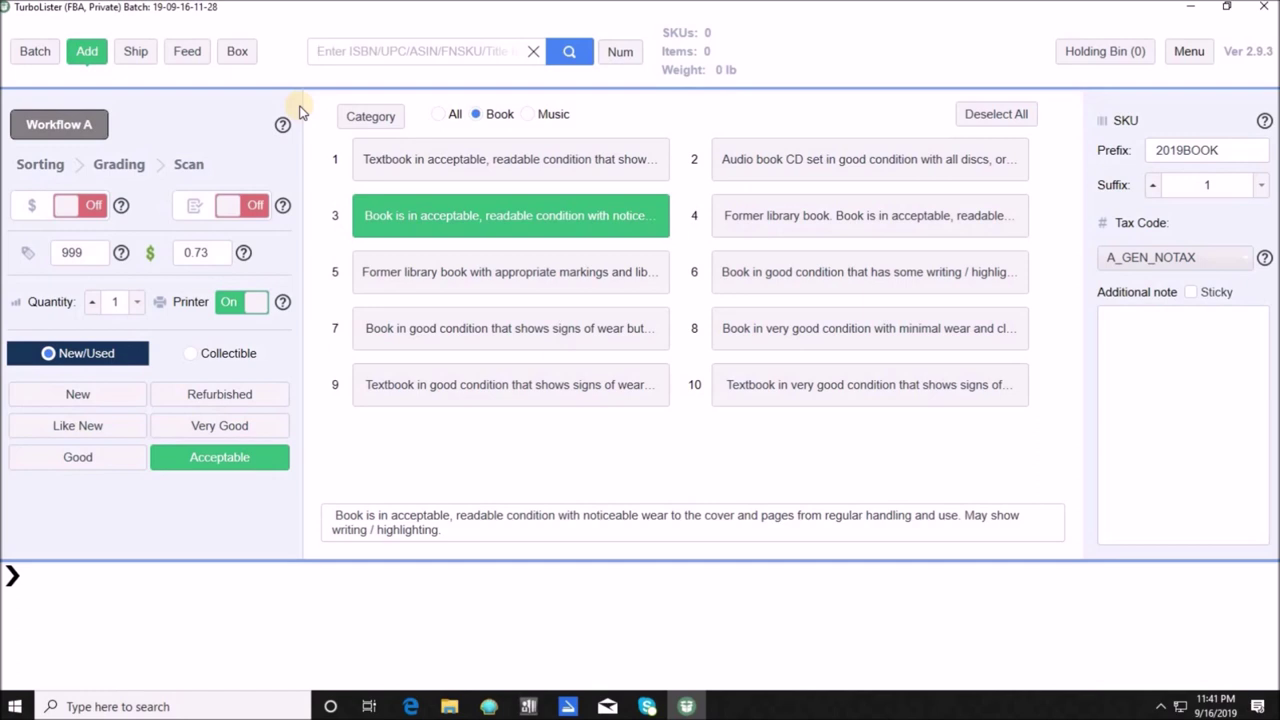
pyautogui.write('9780345472328')
pyautogui.press('Return')
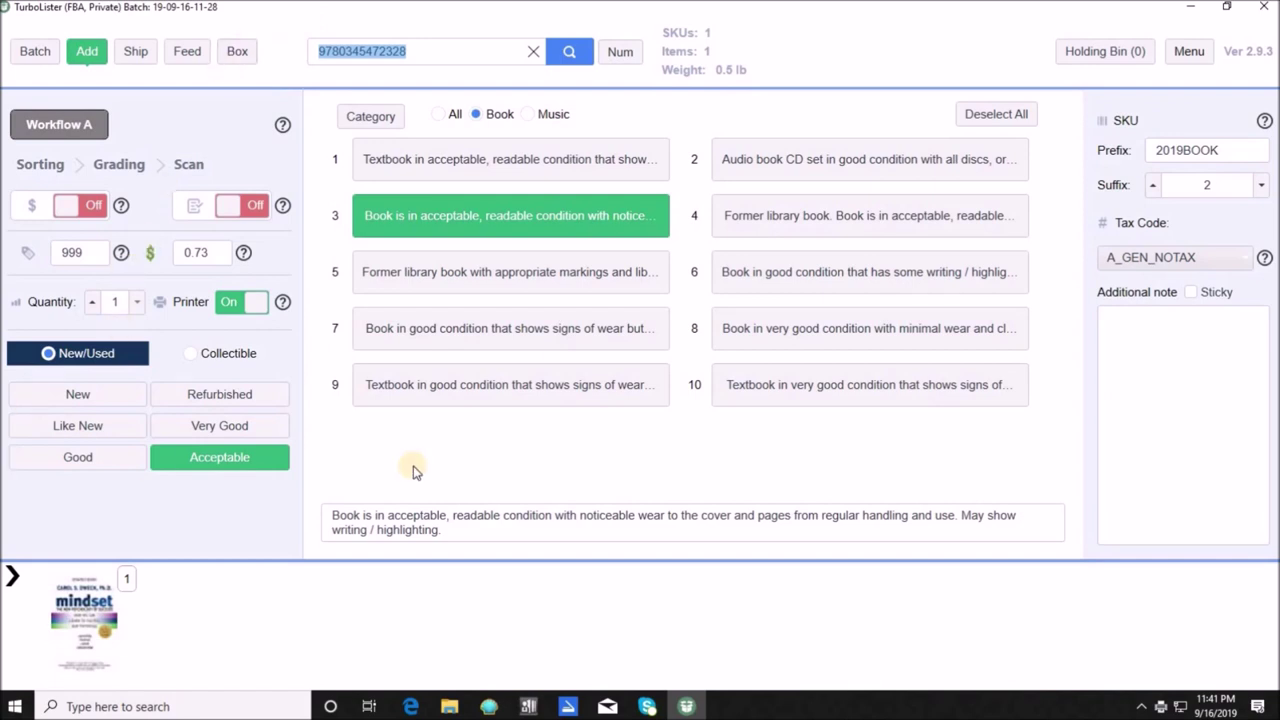
pyautogui.moveTo(98, 628)
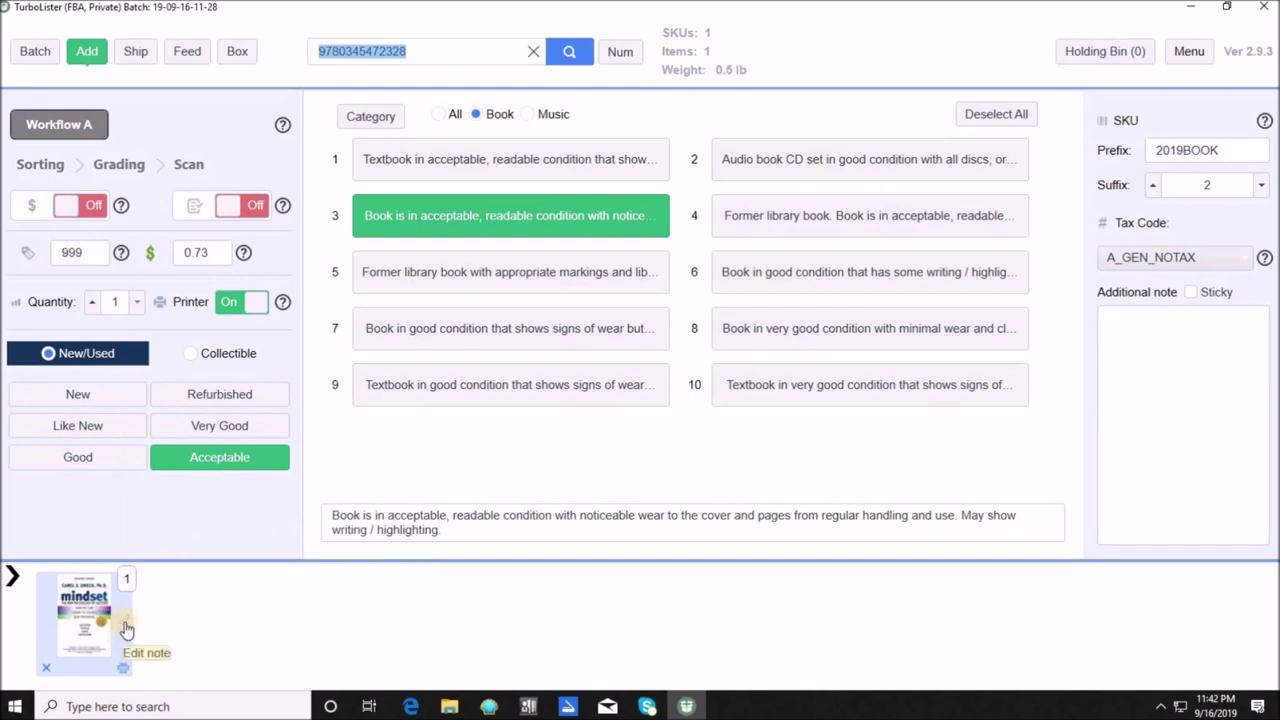
pyautogui.click(124, 631)
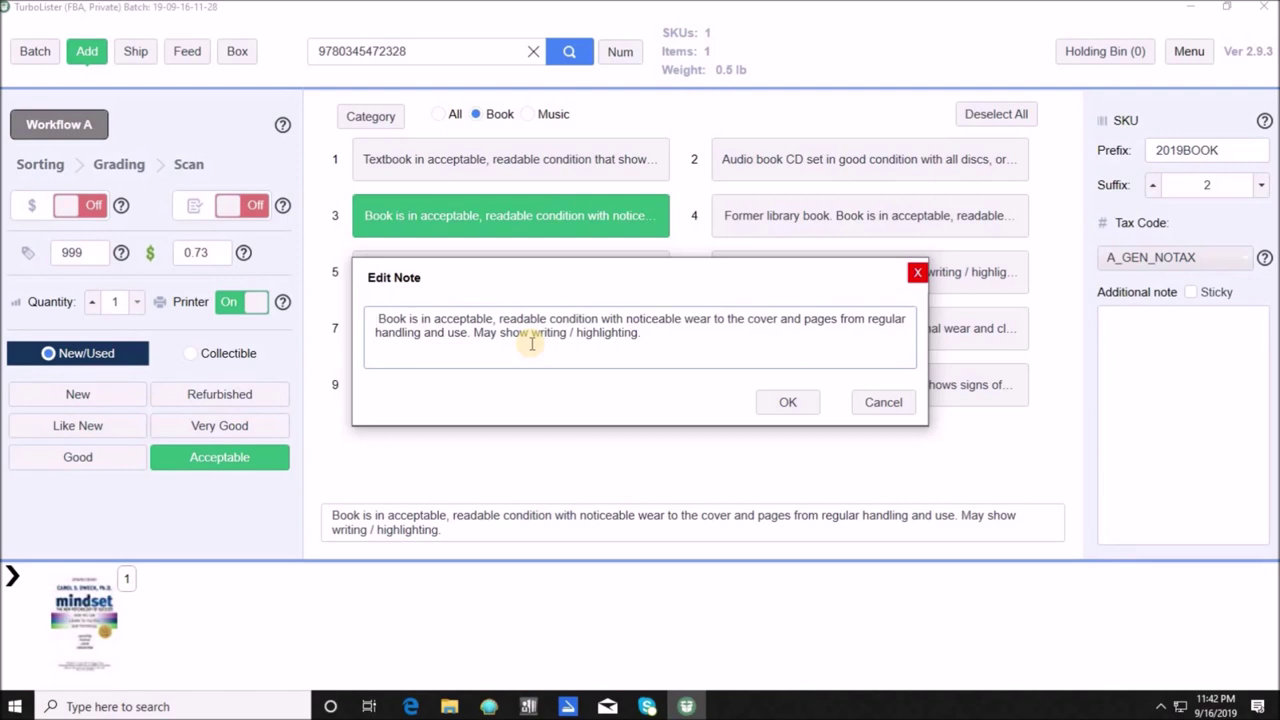
pyautogui.click(792, 405)
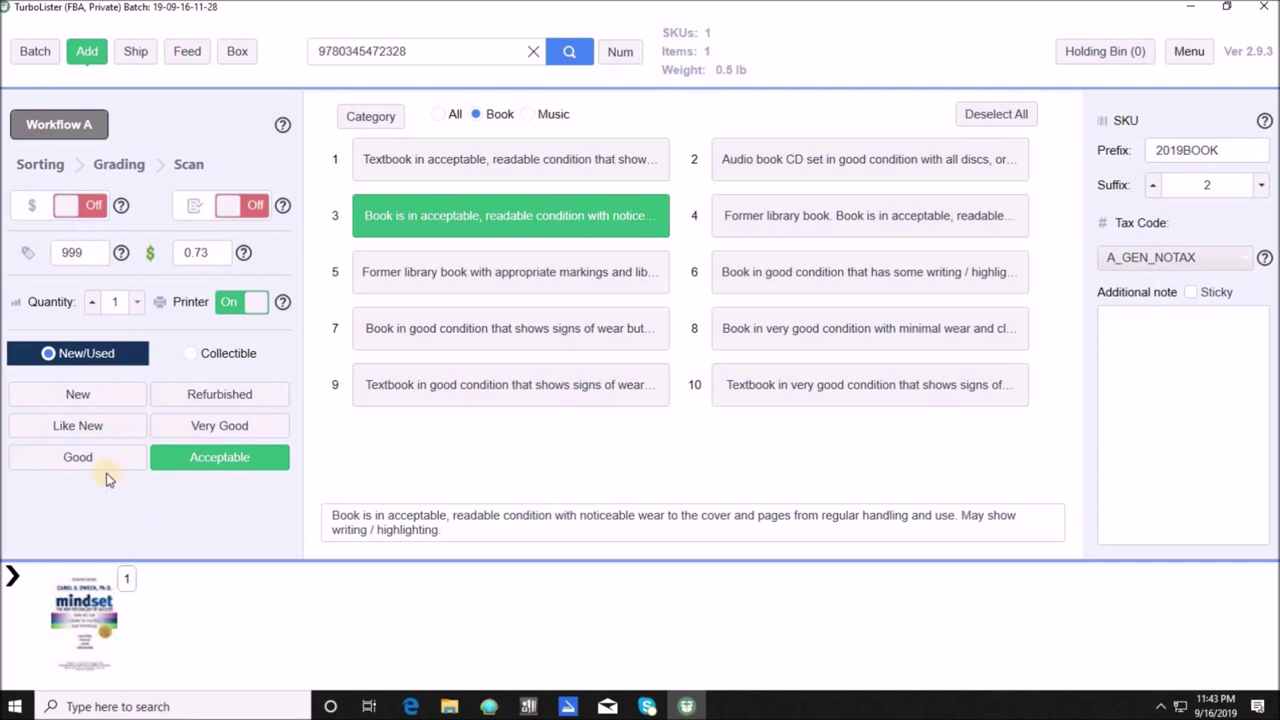
# - Grade the next books Good, keeping only the former-library-book note 5
pyautogui.click(78, 458)
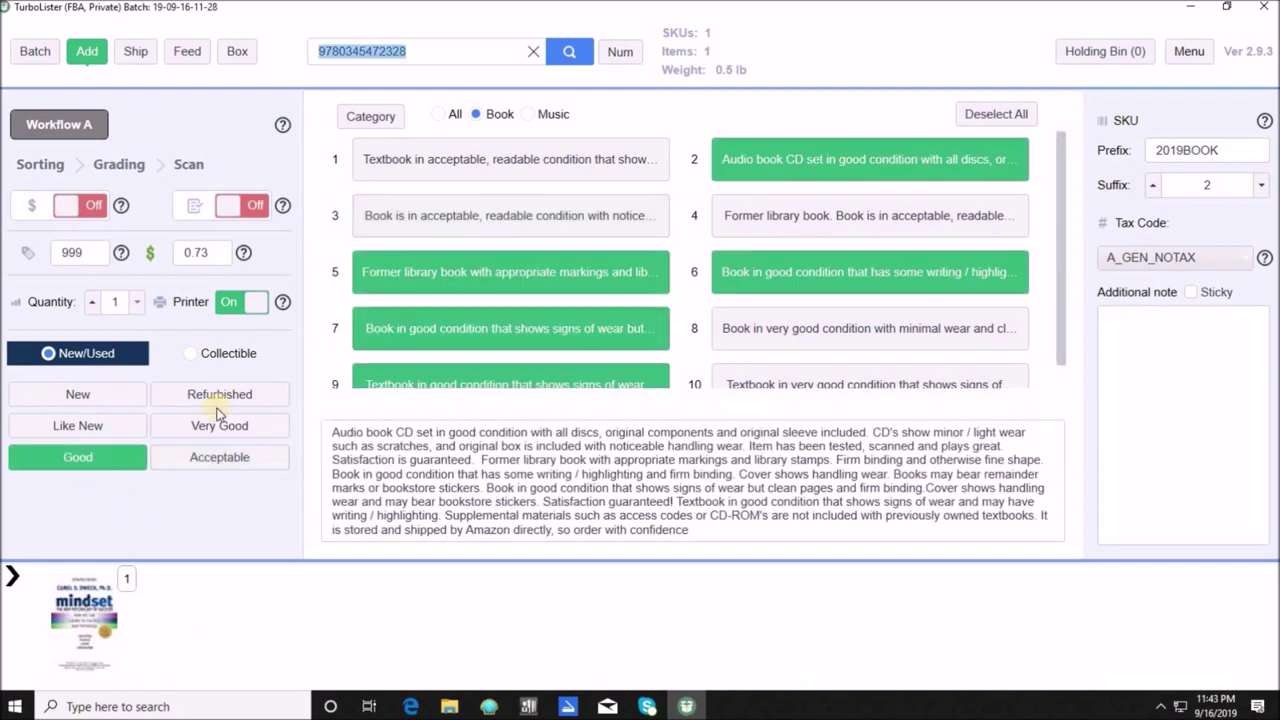
pyautogui.click(475, 320)
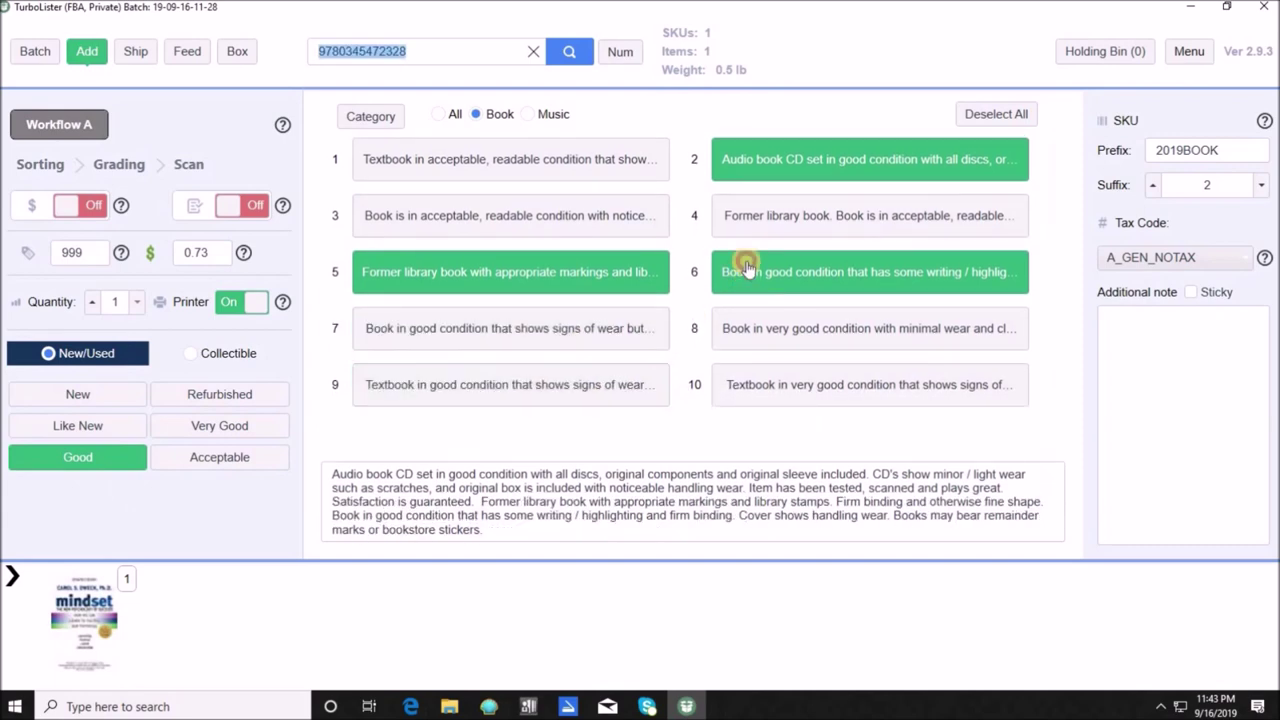
pyautogui.click(743, 268)
pyautogui.click(748, 160)
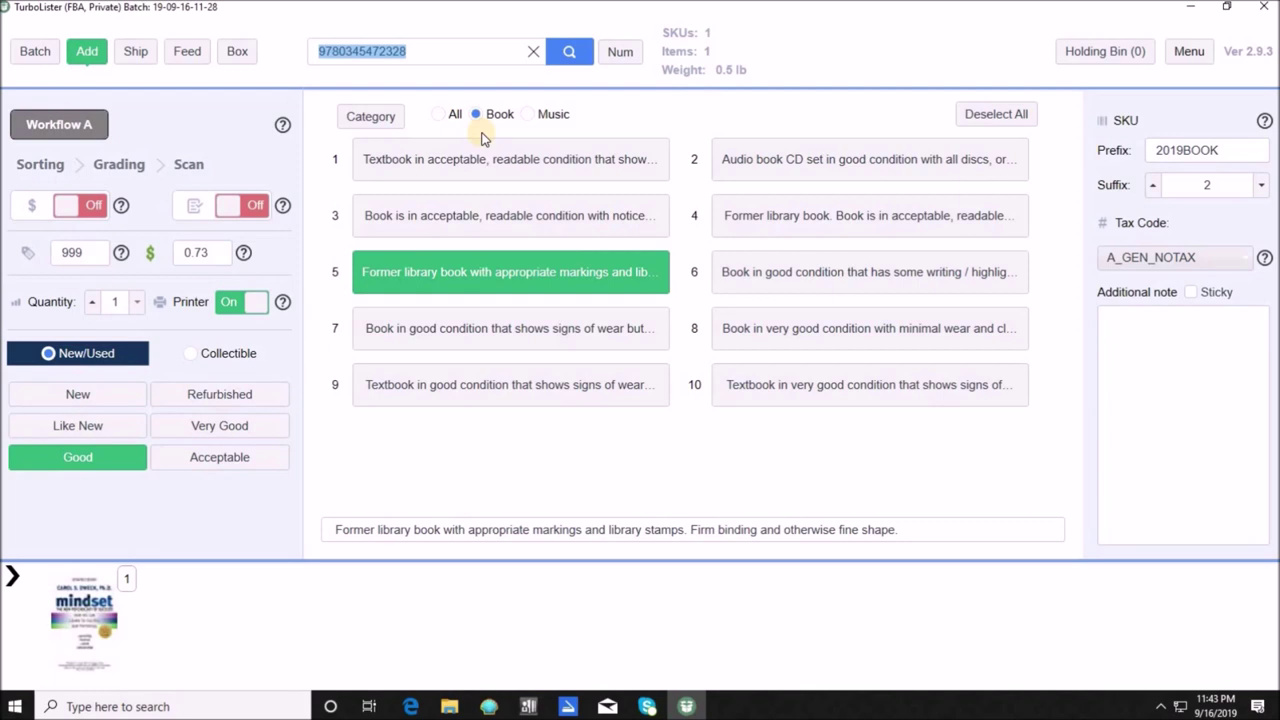
pyautogui.write('9780830816637')
pyautogui.press('Return')
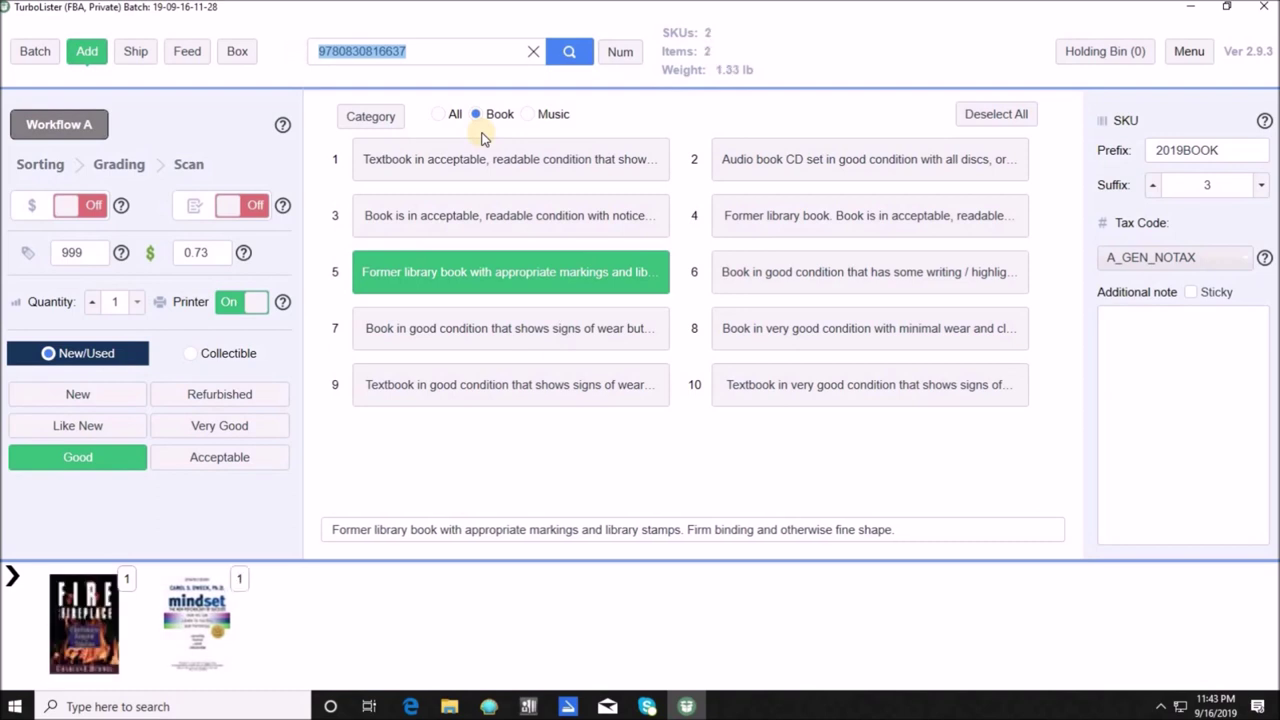
pyautogui.write('9780143105466')
pyautogui.press('Return')
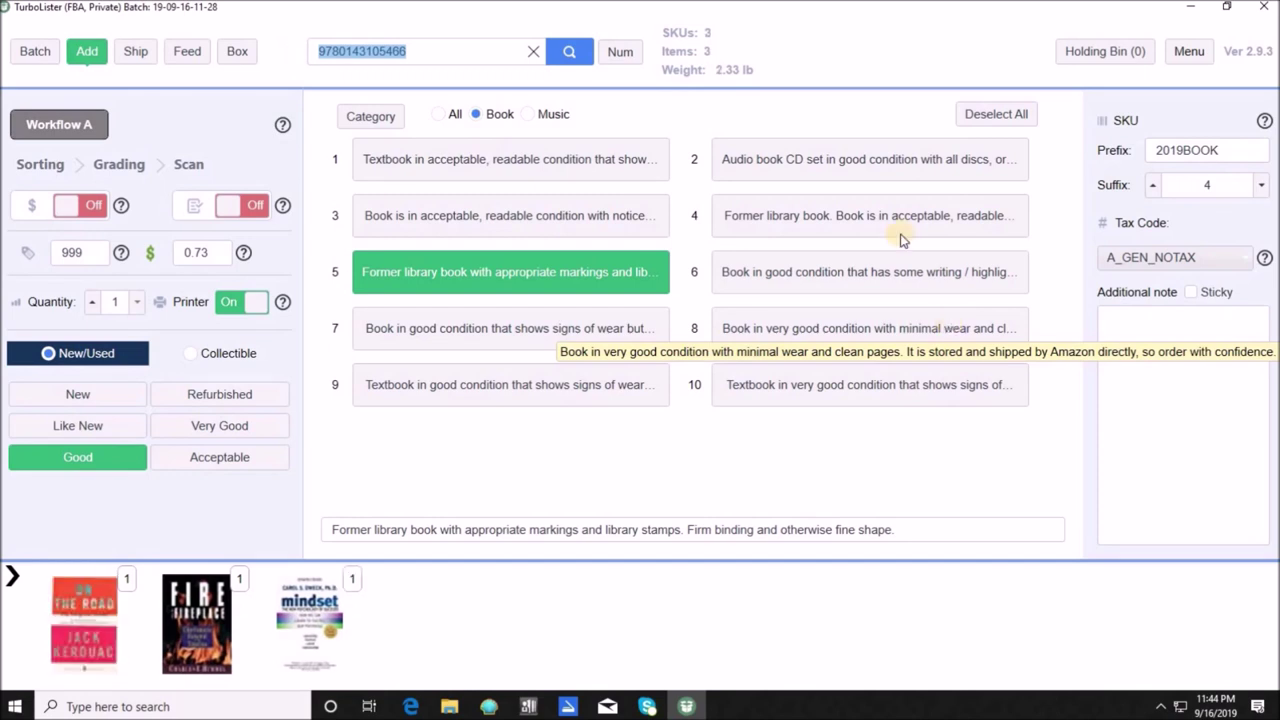
pyautogui.click(567, 274)
pyautogui.click(586, 320)
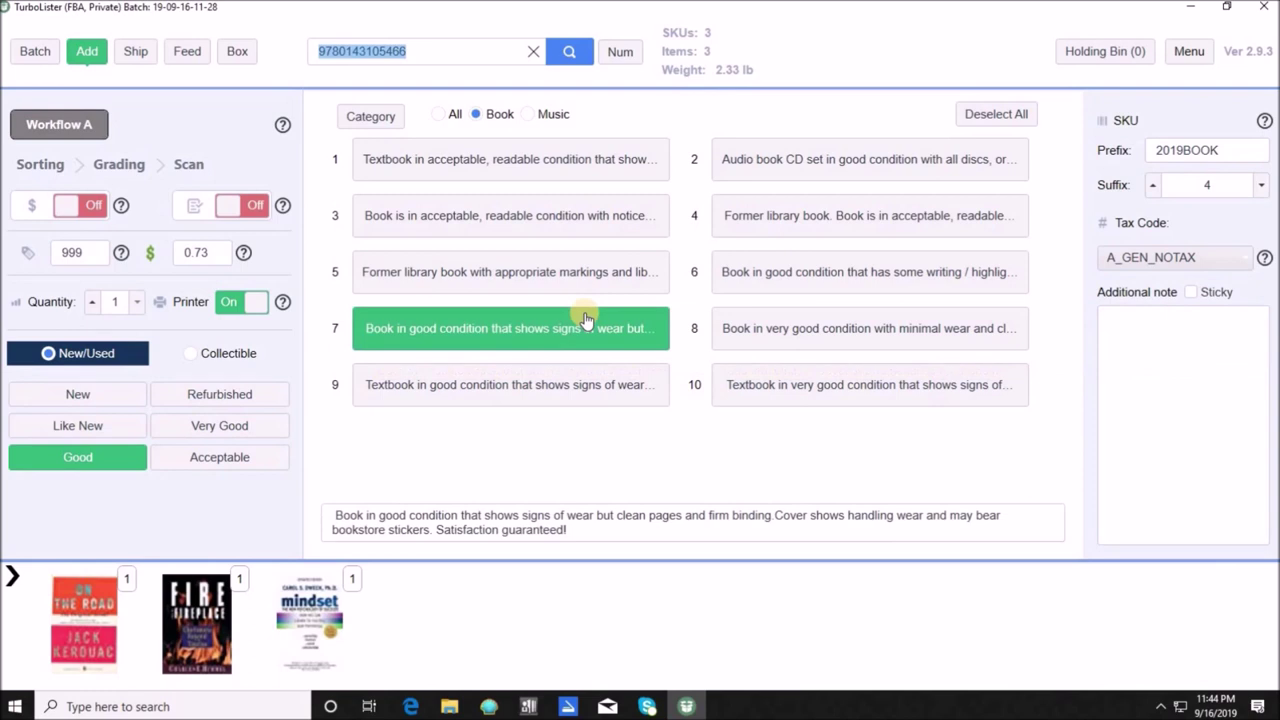
pyautogui.write('9780873481298')
pyautogui.press('Return')
pyautogui.write('9780964920545')
pyautogui.press('Return')
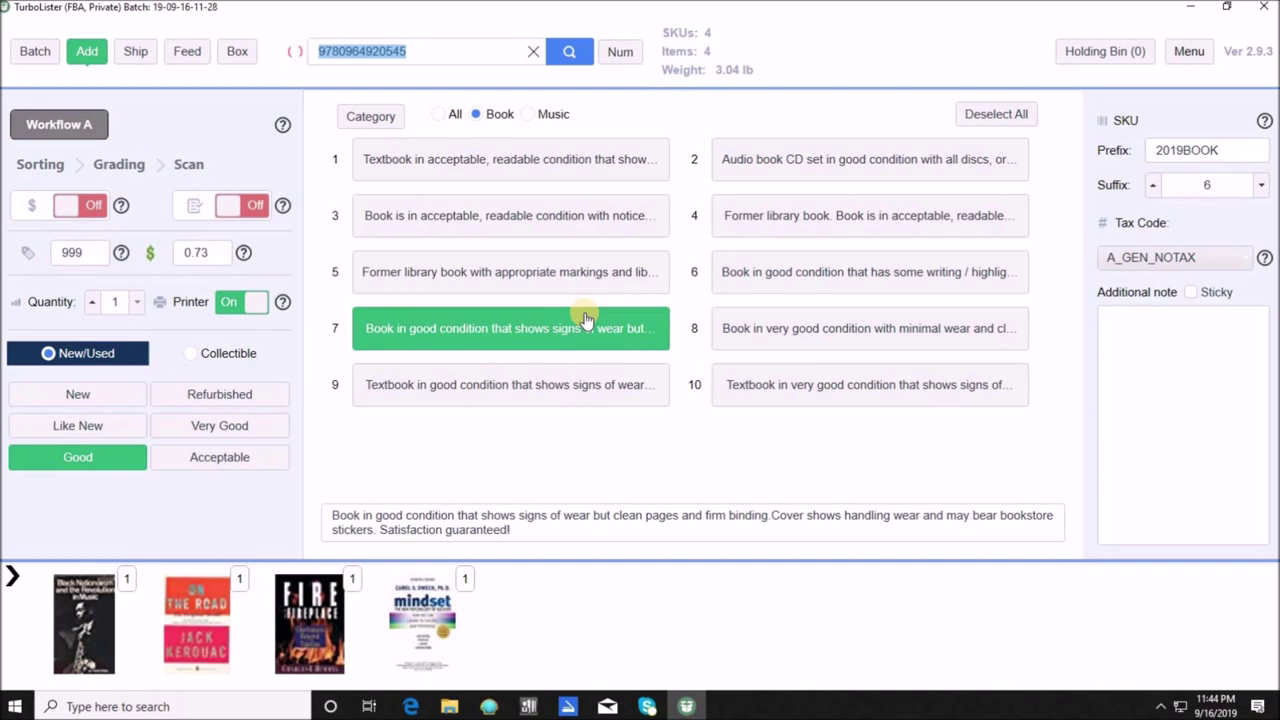
pyautogui.write('9780374272272')
pyautogui.press('Return')
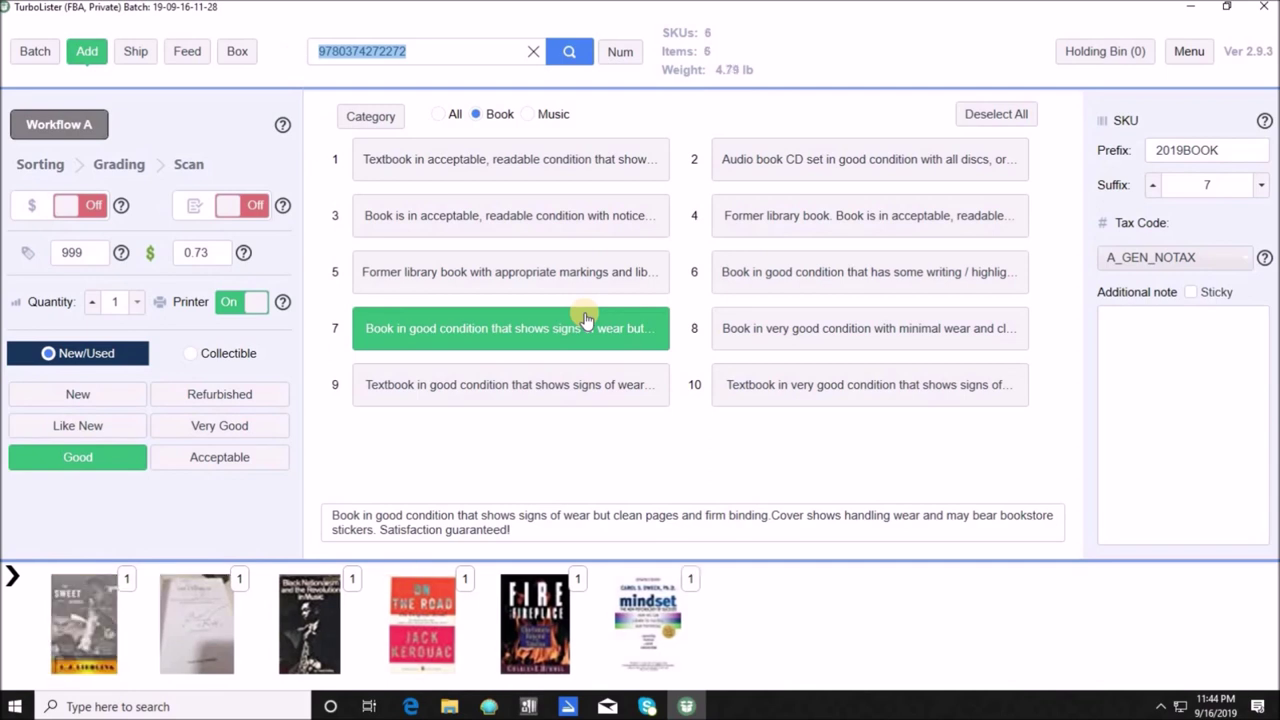
pyautogui.write('9781570619458')
pyautogui.press('Return')
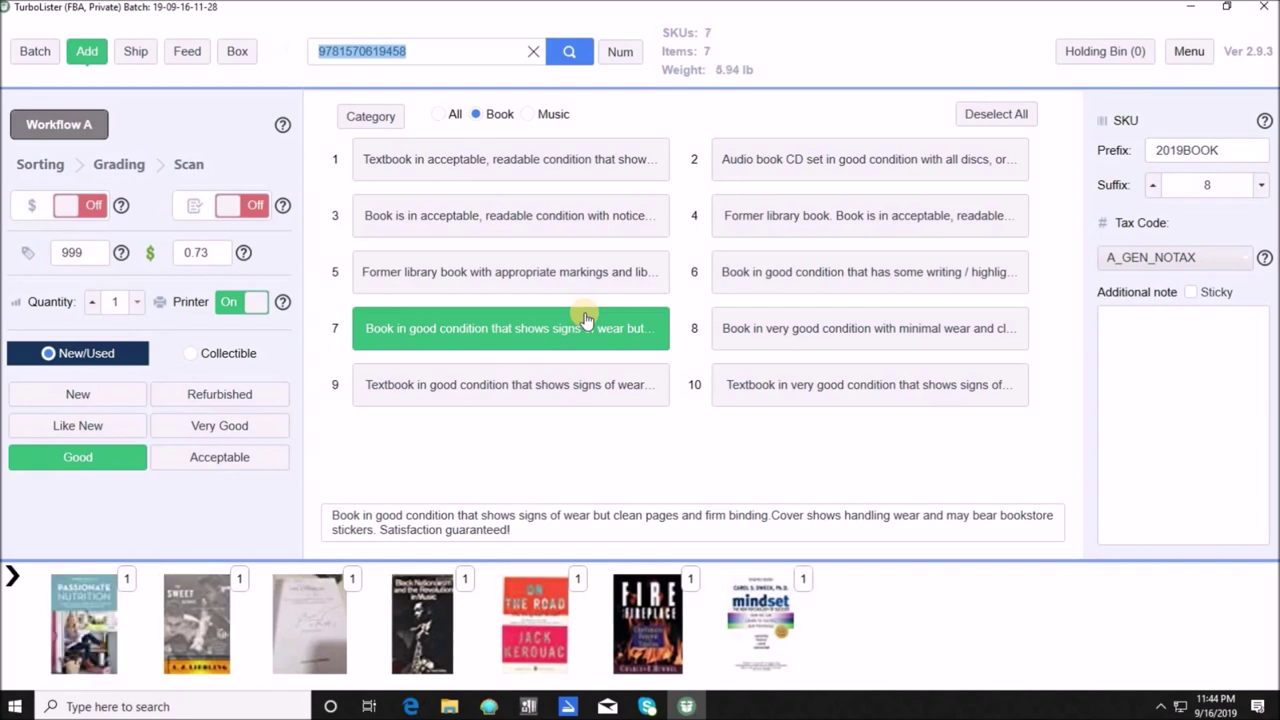
pyautogui.write('9780066211312')
pyautogui.press('Return')
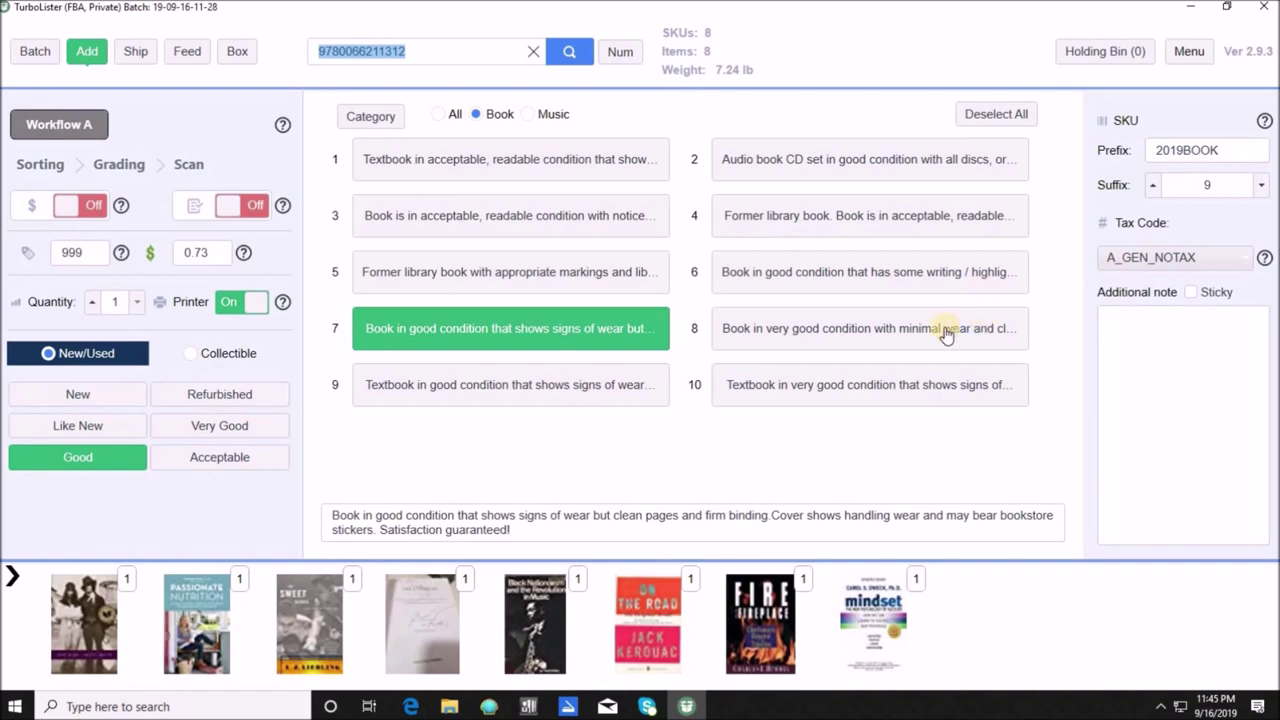
# - Open the Ship view listing the eight books assigned to fulfillment center RIC2
pyautogui.click(133, 58)
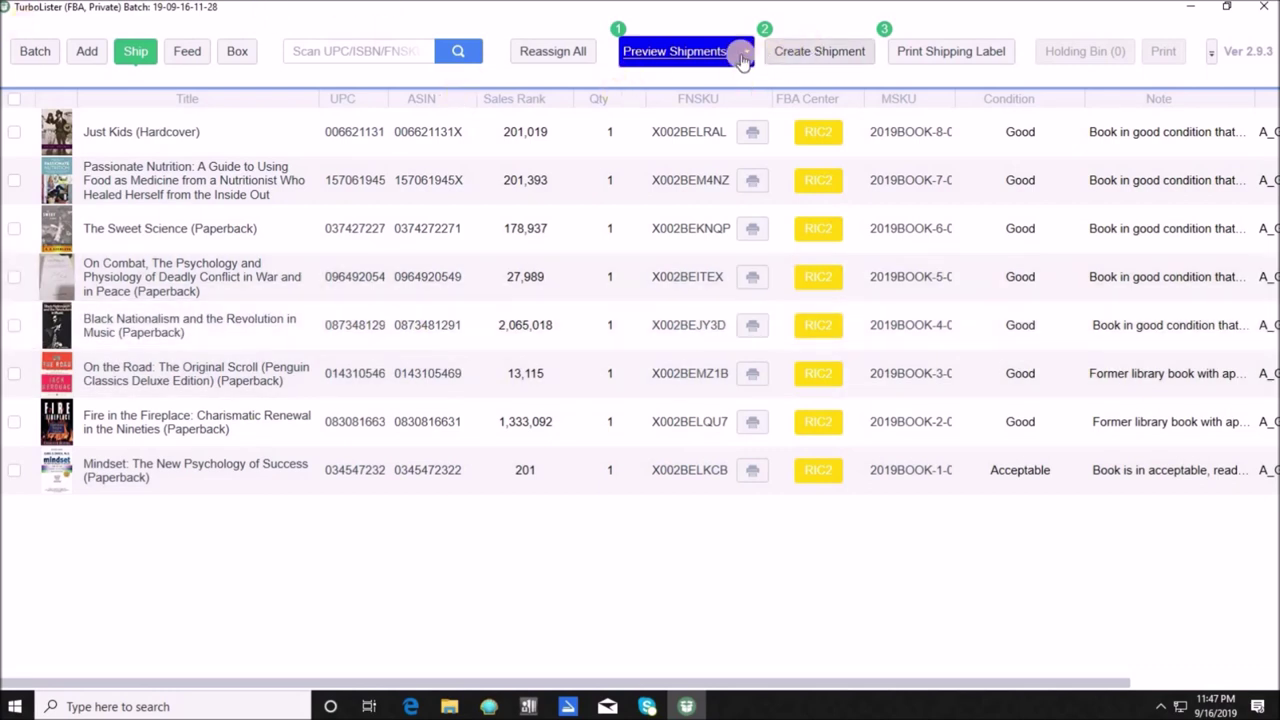
# - Preview the RIC2 (8/8) shipment from the Preview Shipments list
pyautogui.click(744, 54)
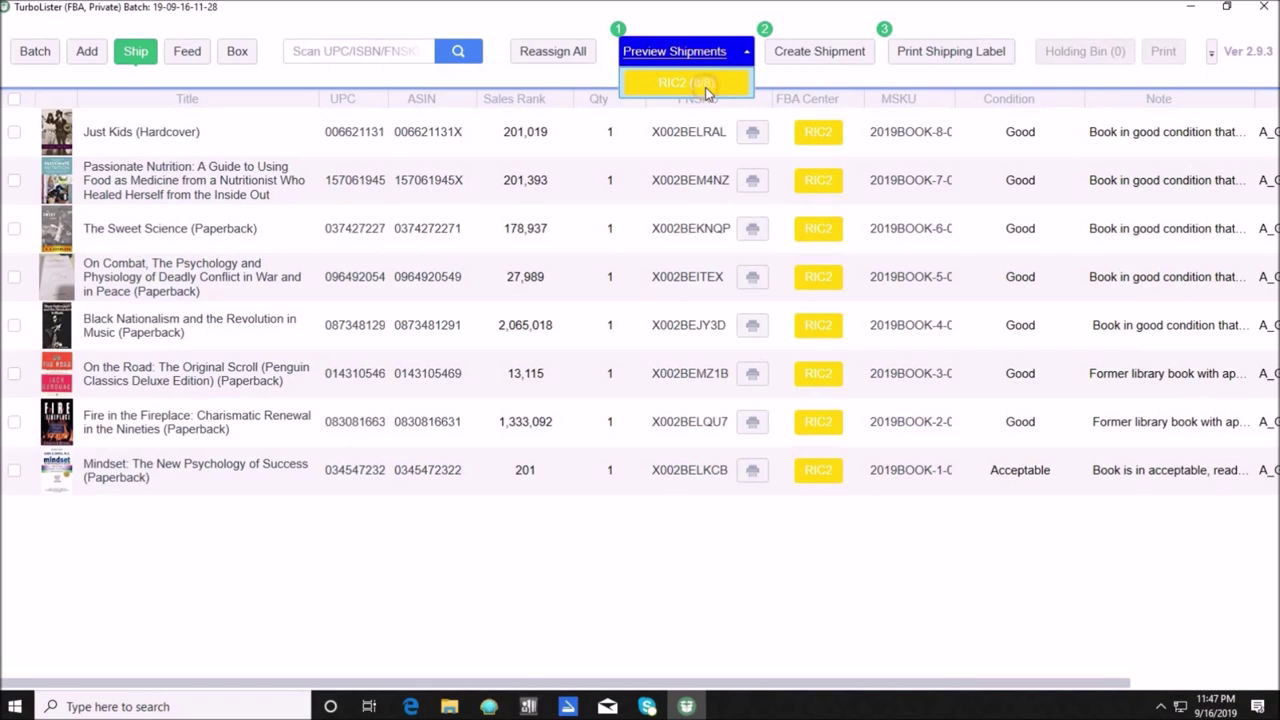
pyautogui.click(705, 87)
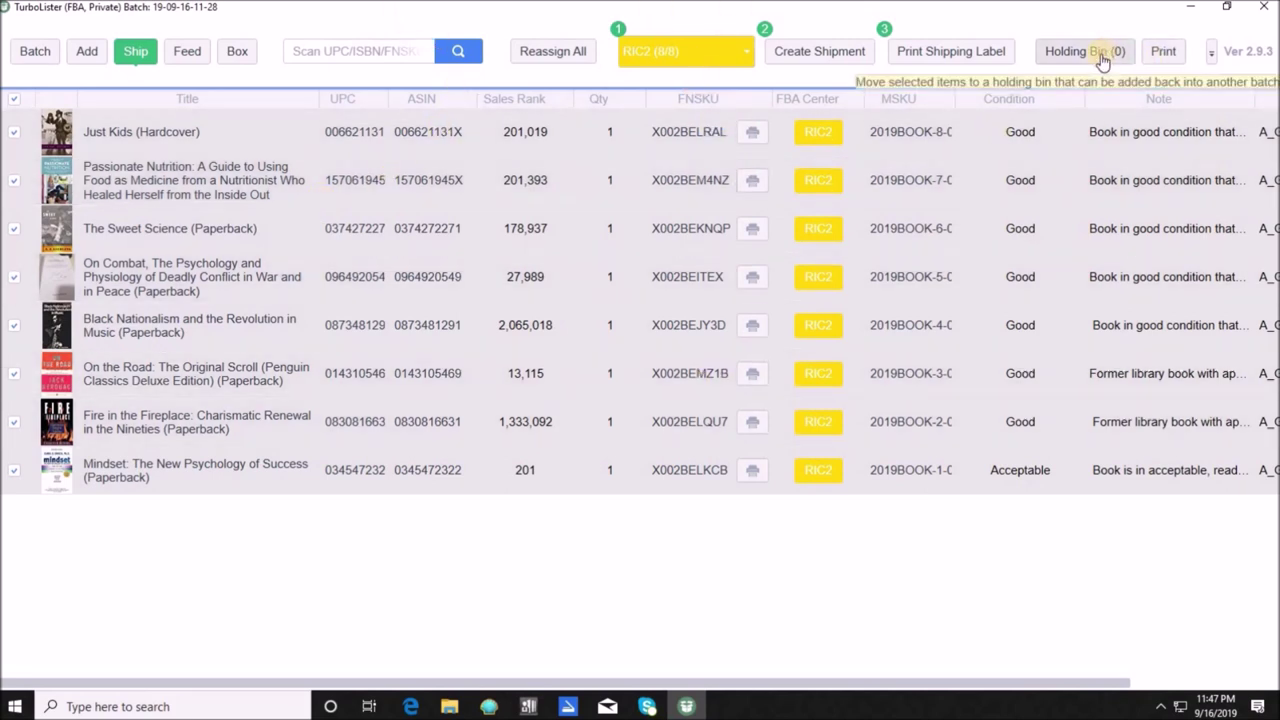
# - Move all eight checked books into the Holding Bin, leaving the shipping list empty
pyautogui.click(1102, 58)
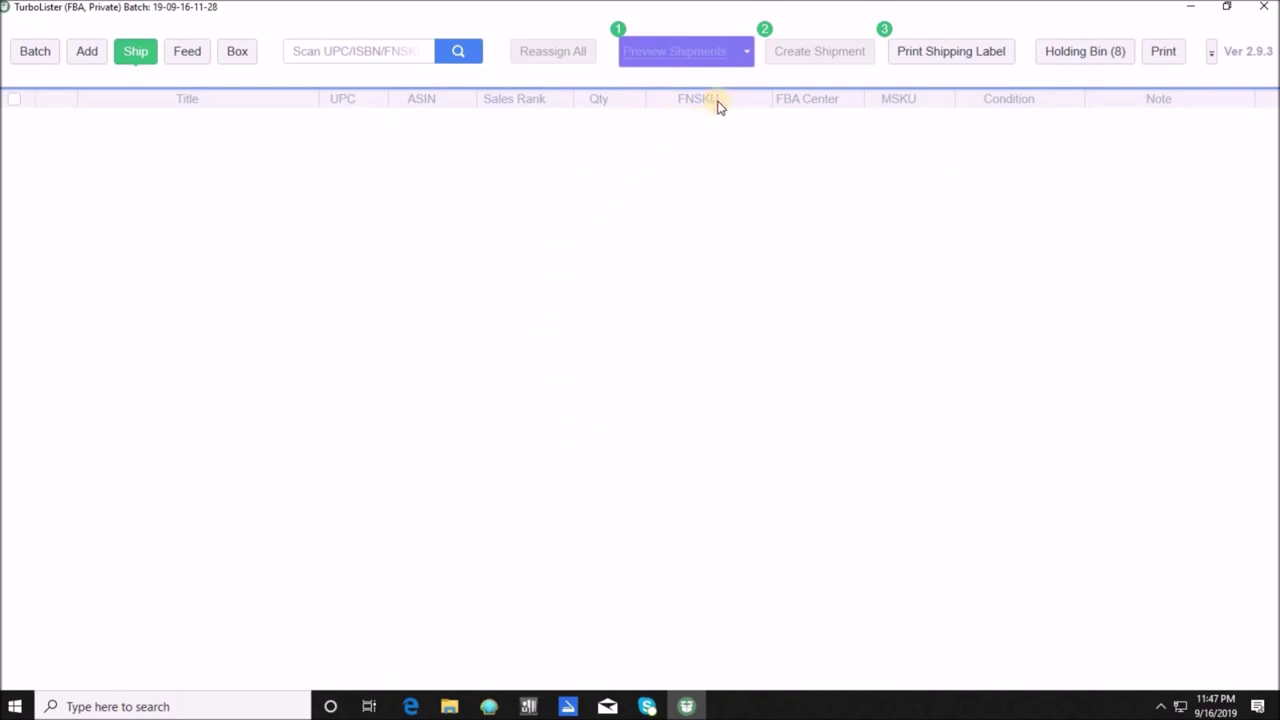
pyautogui.click(672, 55)
pyautogui.click(1045, 51)
# - Move all 8 books from Holding Bin (8) back into the batch, restoring 8 SKUs and 7.24 lb
pyautogui.click(88, 51)
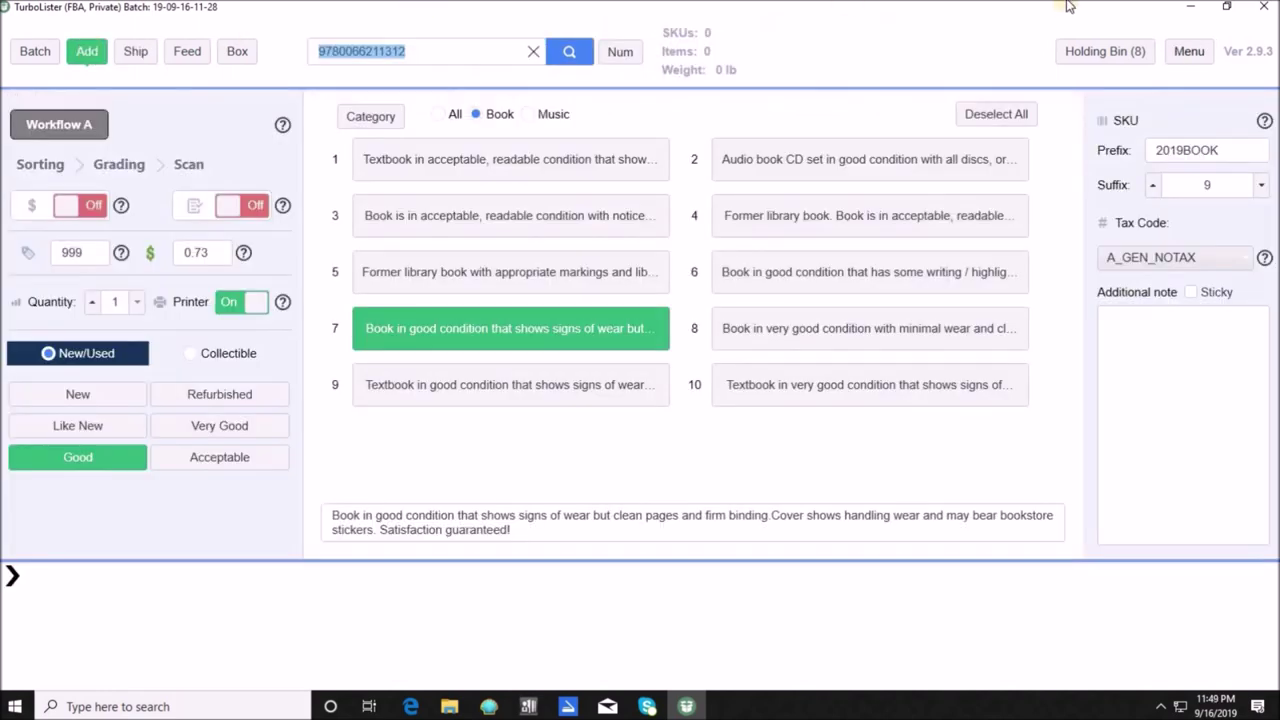
pyautogui.click(1136, 55)
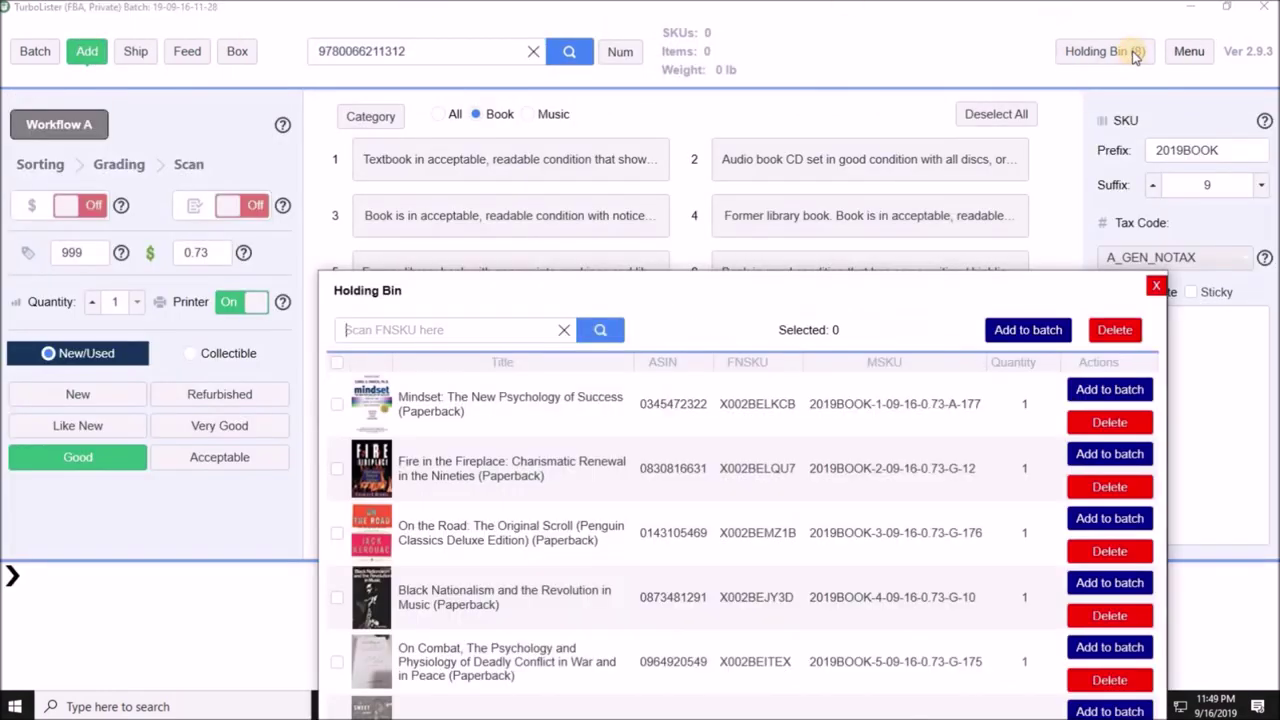
pyautogui.click(337, 366)
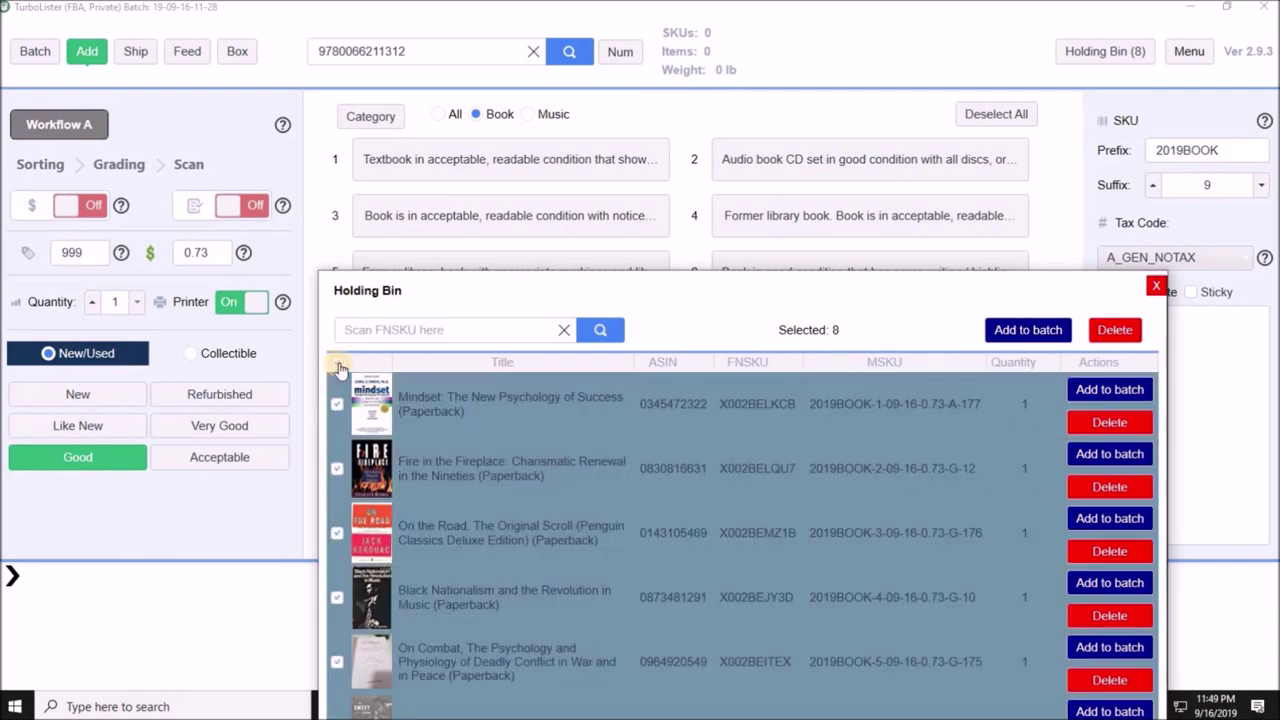
pyautogui.click(1030, 330)
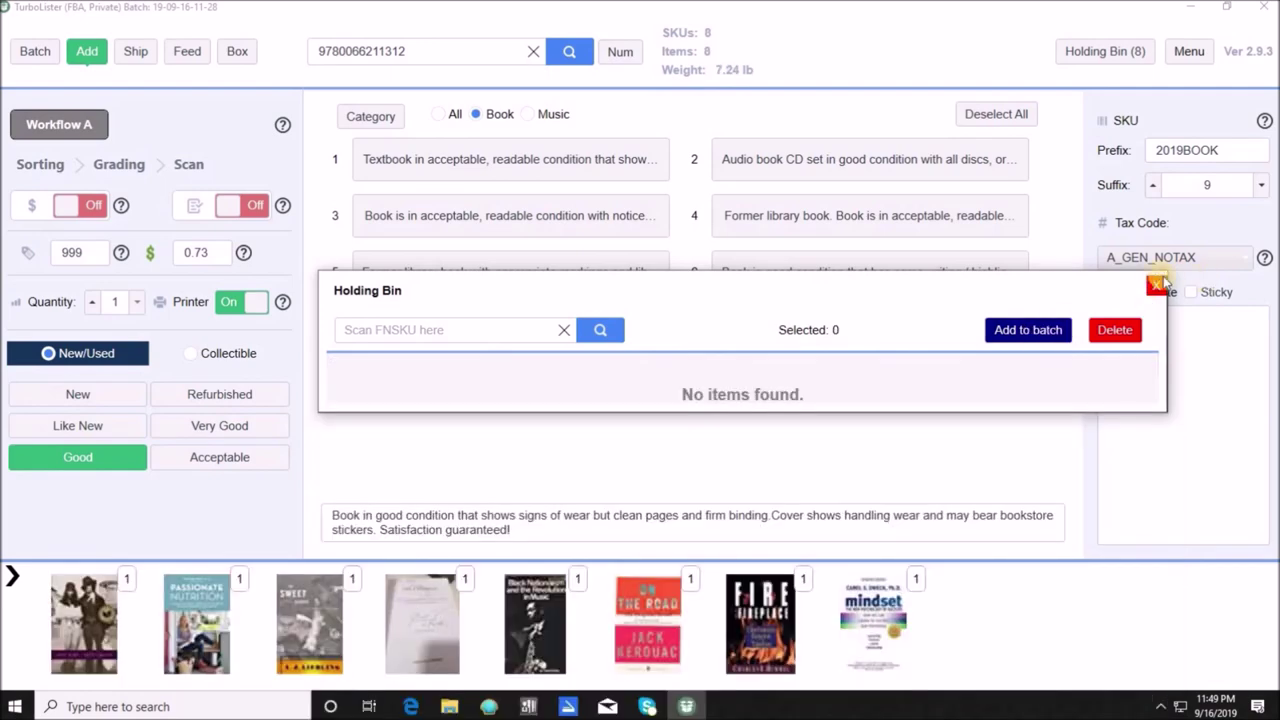
pyautogui.click(1155, 288)
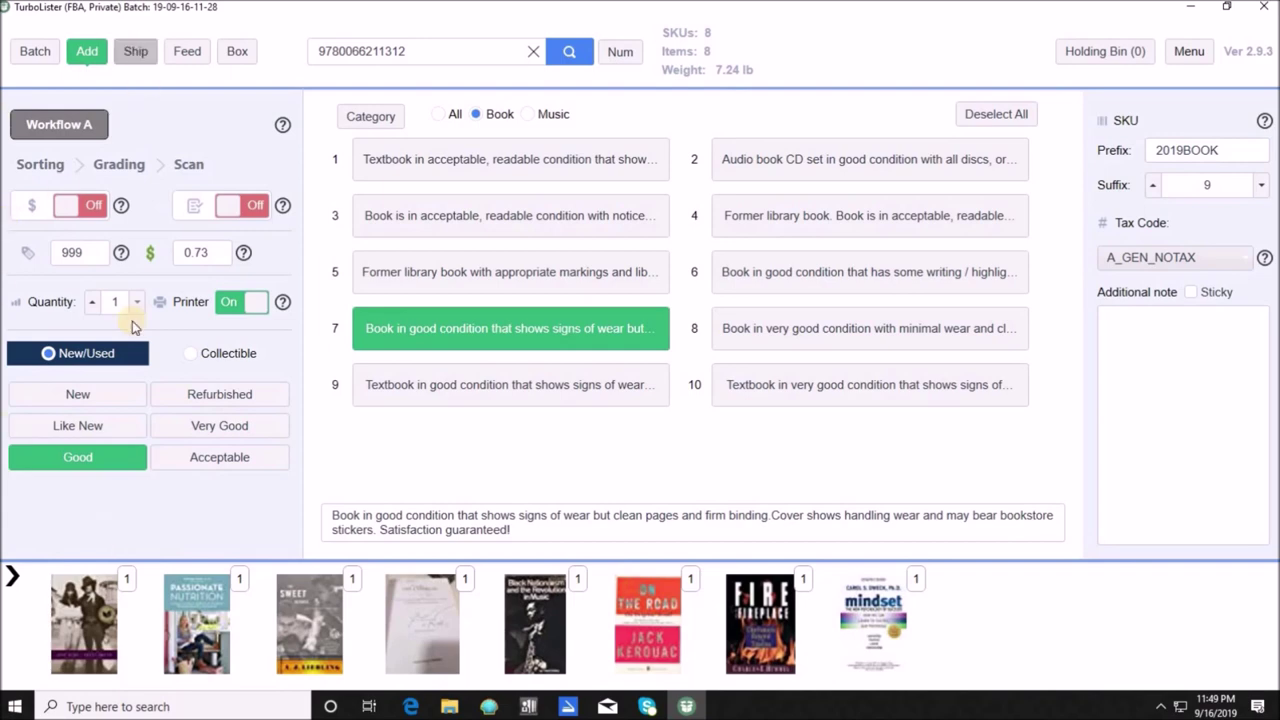
# - Have fulfillment centers assigned and preview the RIC2 (8/8) shipment containing all eight books
pyautogui.click(135, 51)
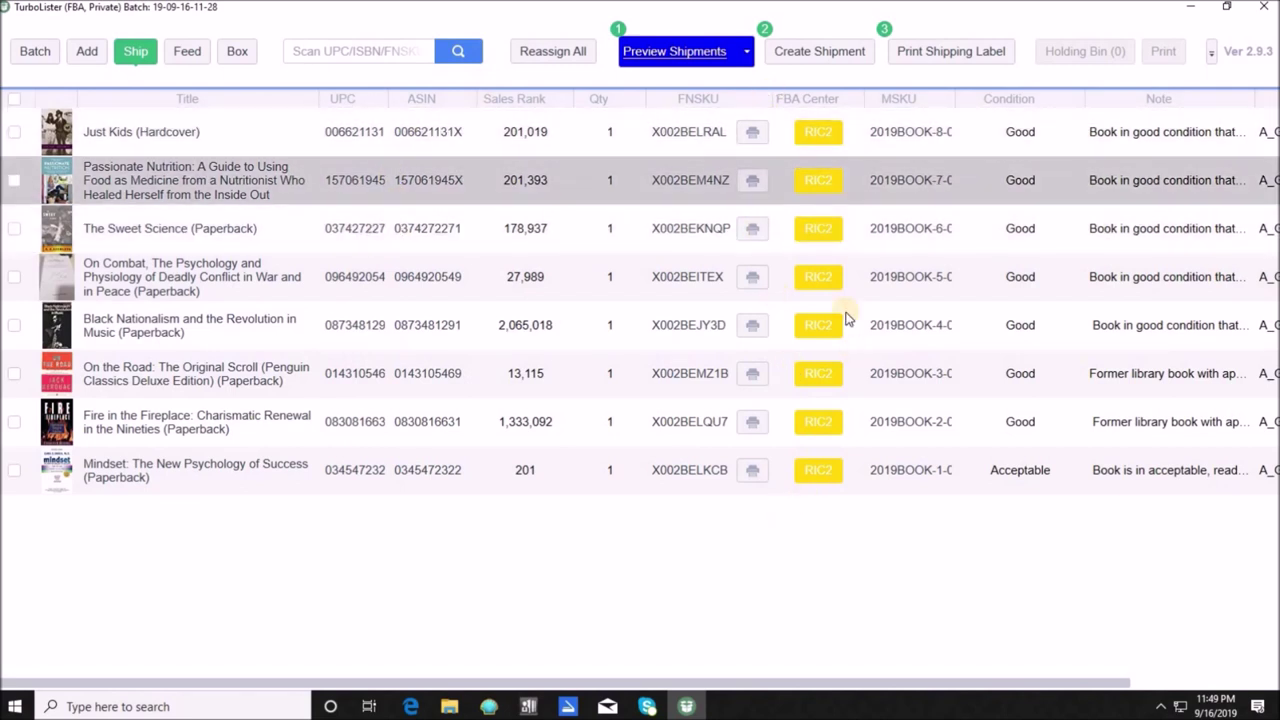
pyautogui.click(686, 54)
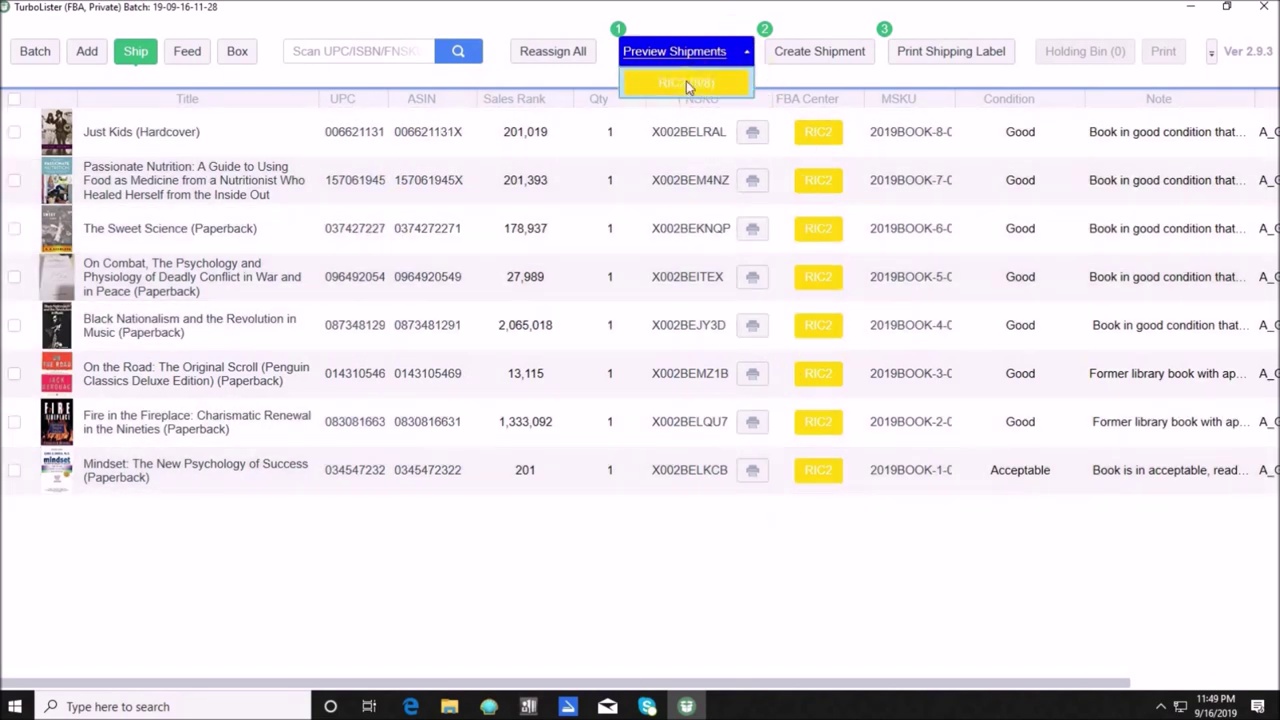
pyautogui.click(686, 82)
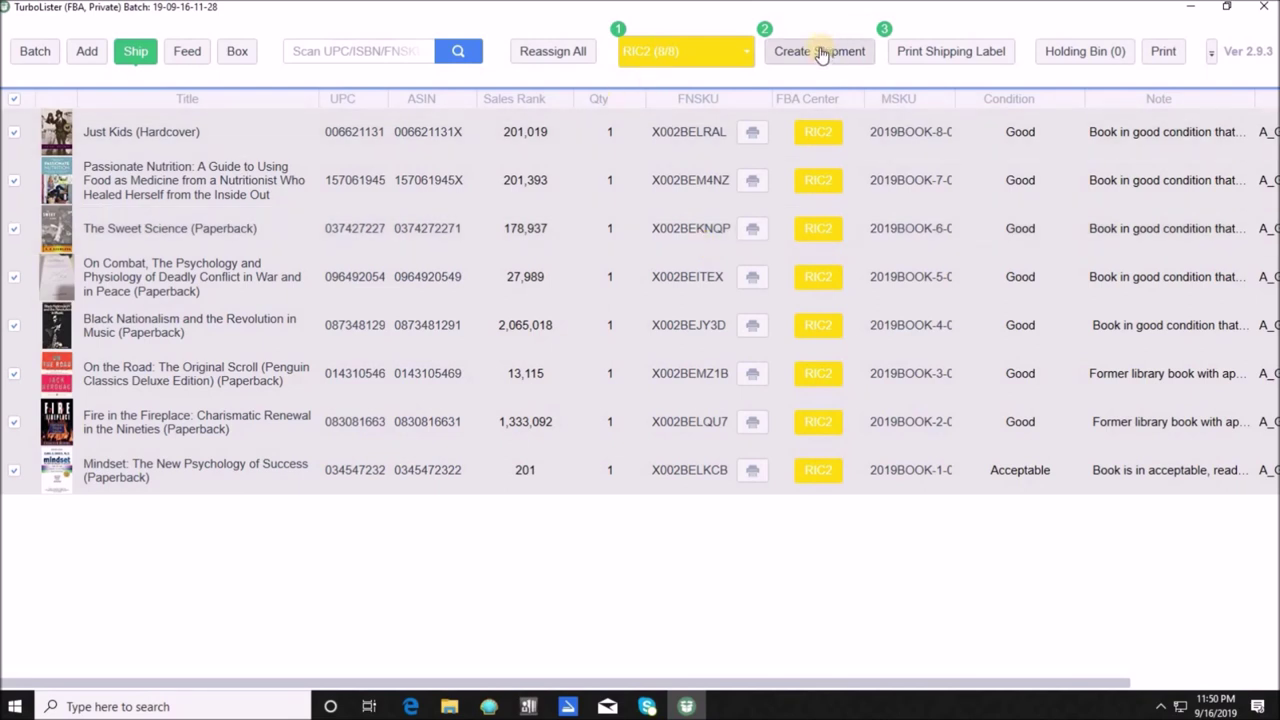
# - Show the Feed page listing earlier EWR4 and IND9 shipment feeds and their Completed statuses
pyautogui.click(184, 56)
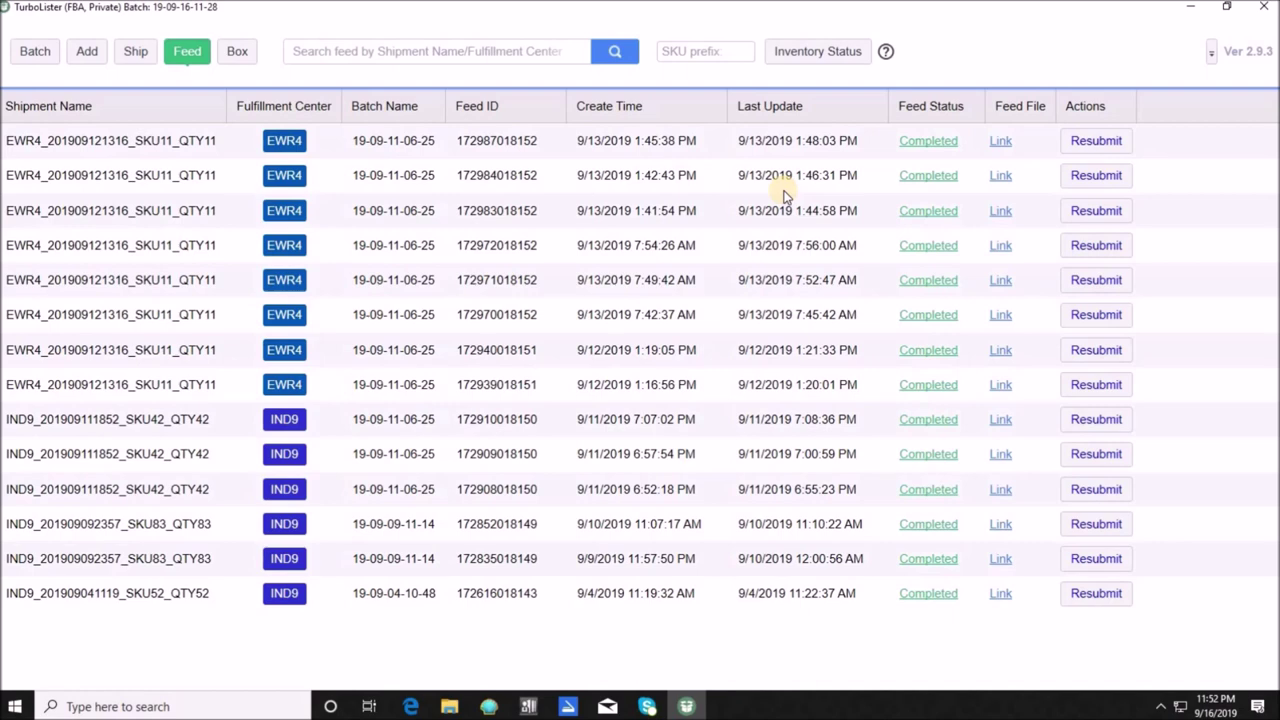
# - Check the Print Shipping Label dialog, then dismiss it to return to the RIC2 (8/8) shipment list
pyautogui.click(137, 52)
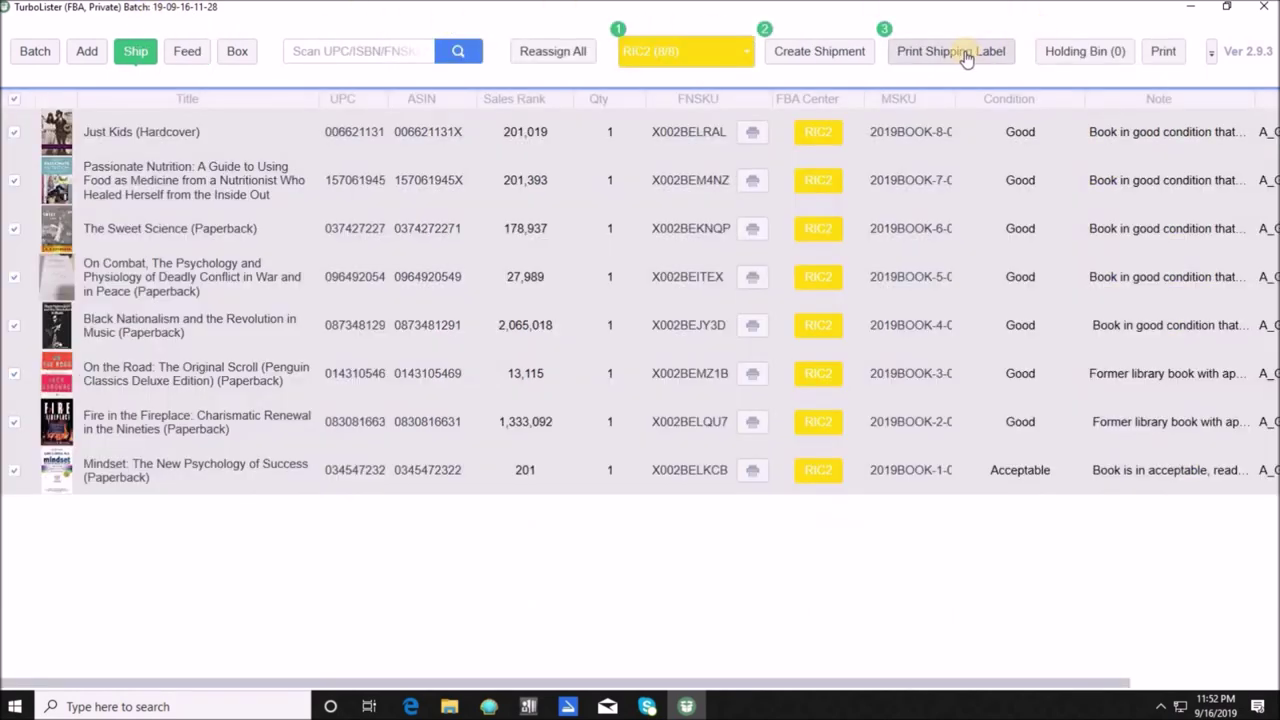
pyautogui.click(965, 55)
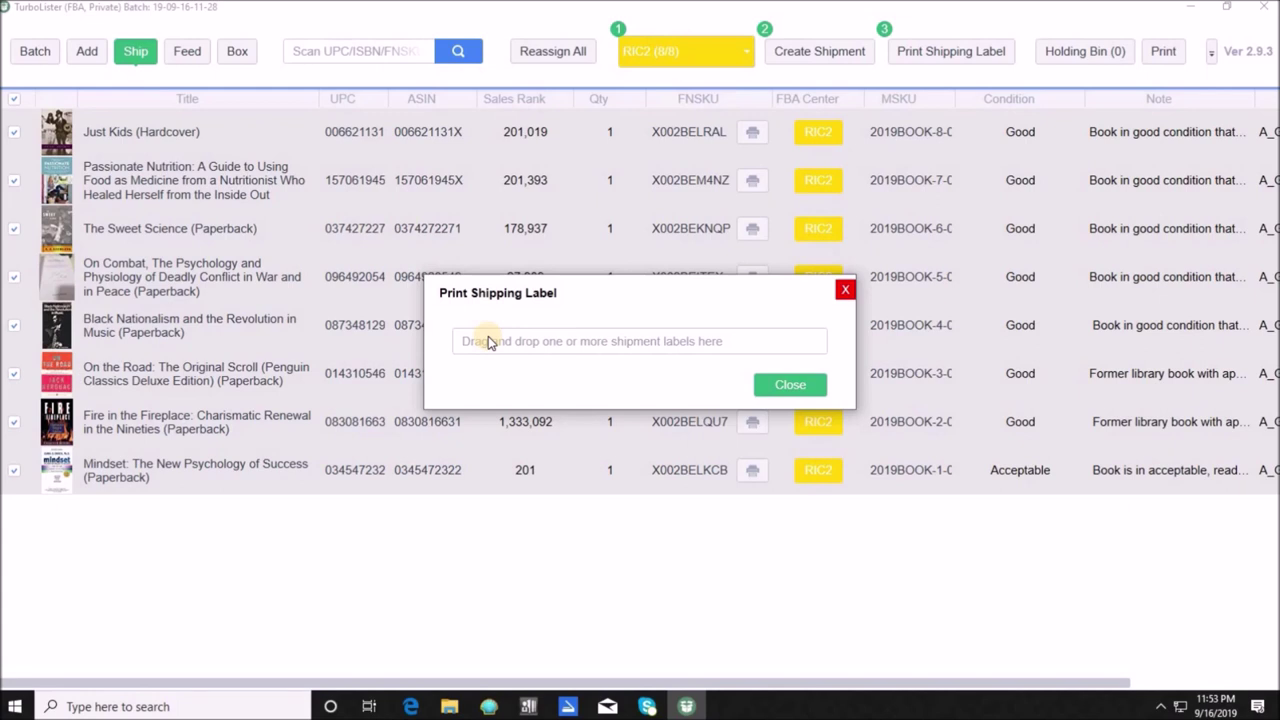
pyautogui.click(790, 384)
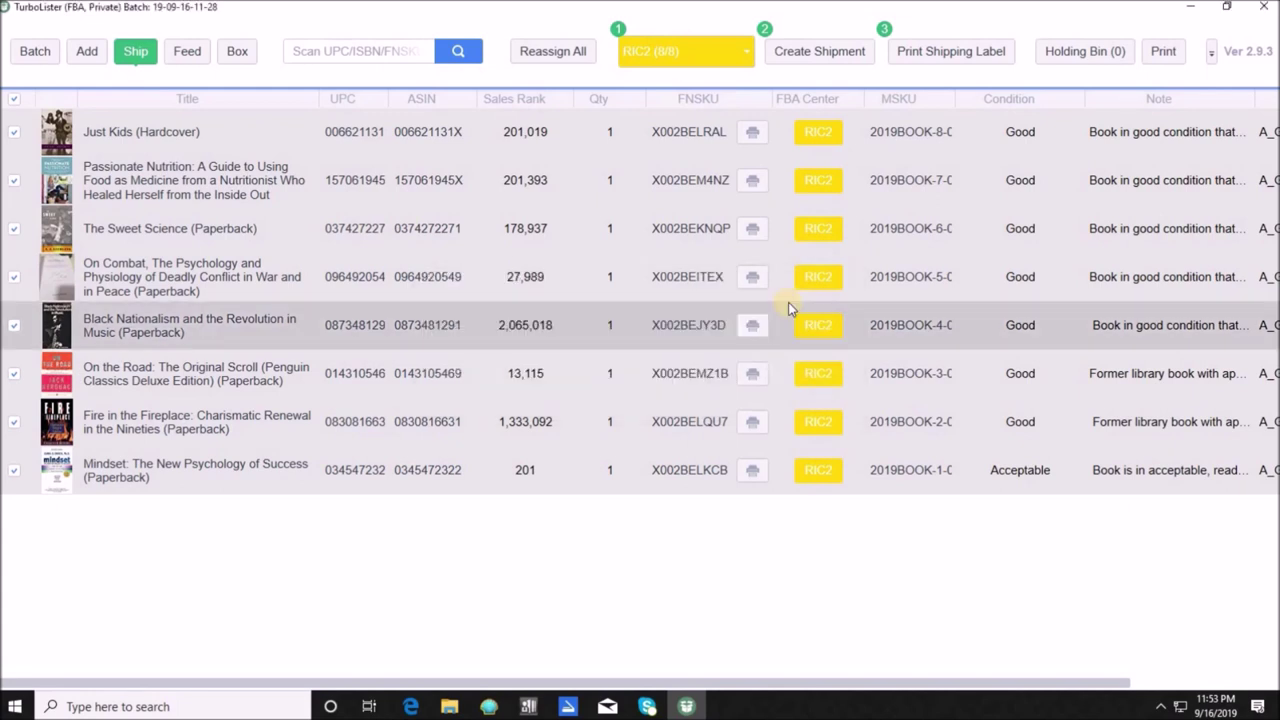